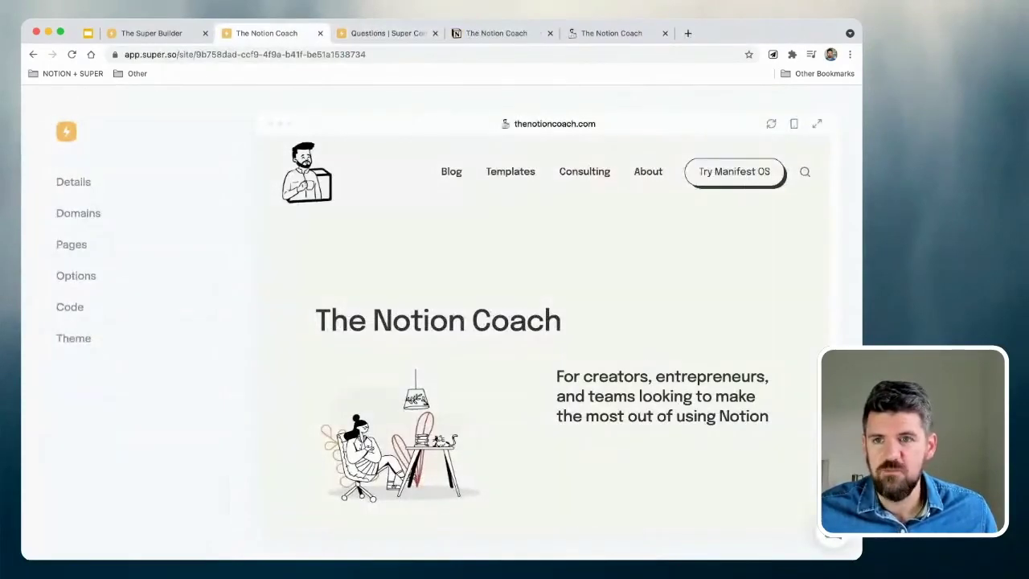
# Step: Start duplicating the Super Builder template from its super.so page, and close the workspace chooser without picking a workspace
pyautogui.hotkey('ctrl', 'shift', 'Tab')
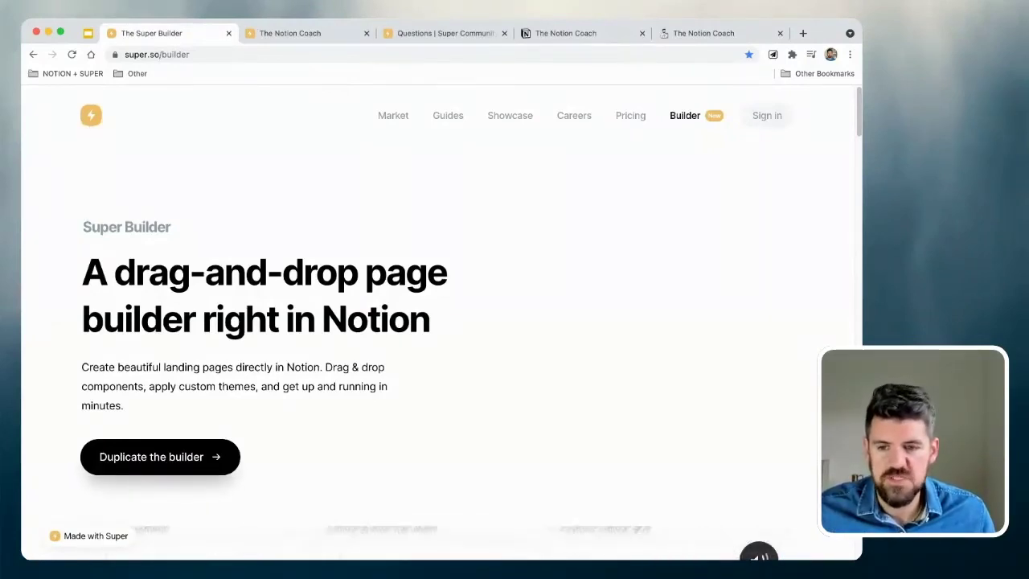
pyautogui.click(160, 457)
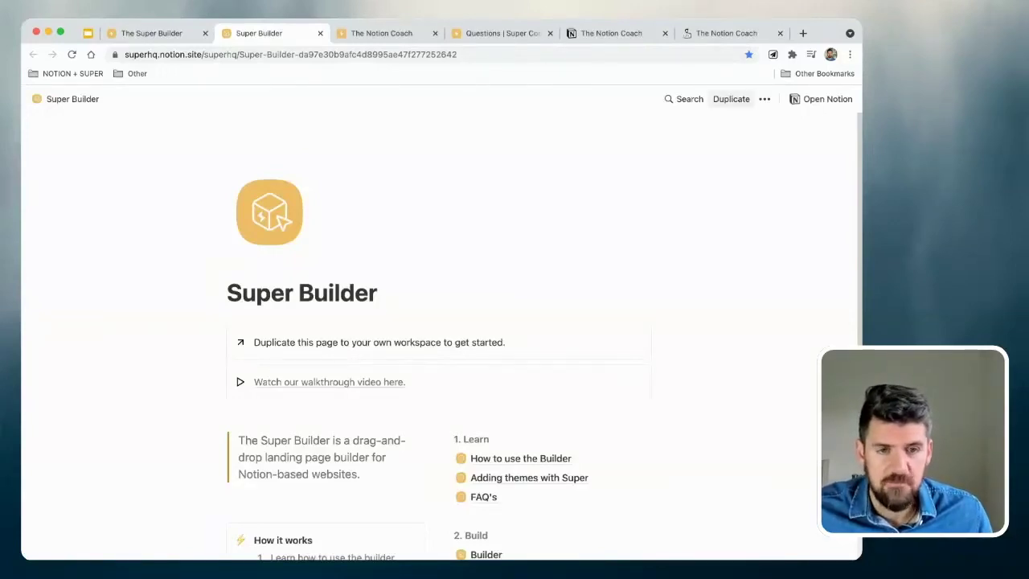
pyautogui.click(731, 99)
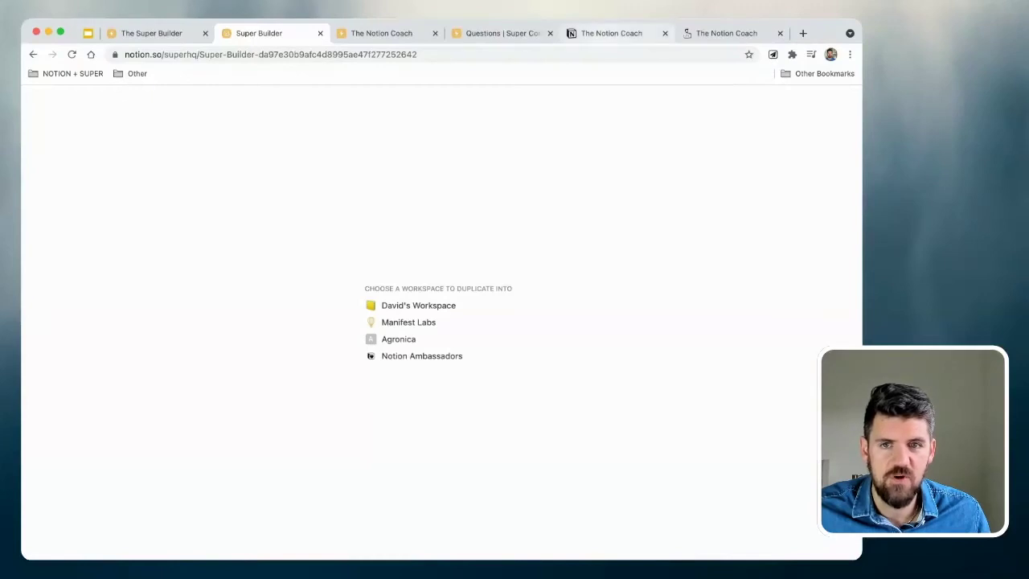
pyautogui.click(320, 32)
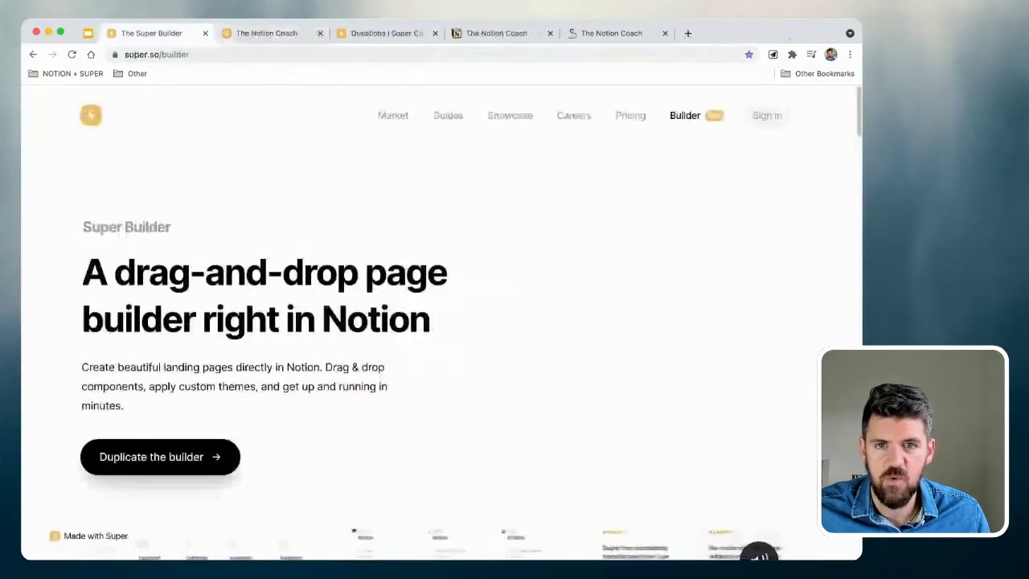
# Step: Switch to the Notion workspace, open the Builder page from the favorites and hide the sidebar
pyautogui.click(496, 33)
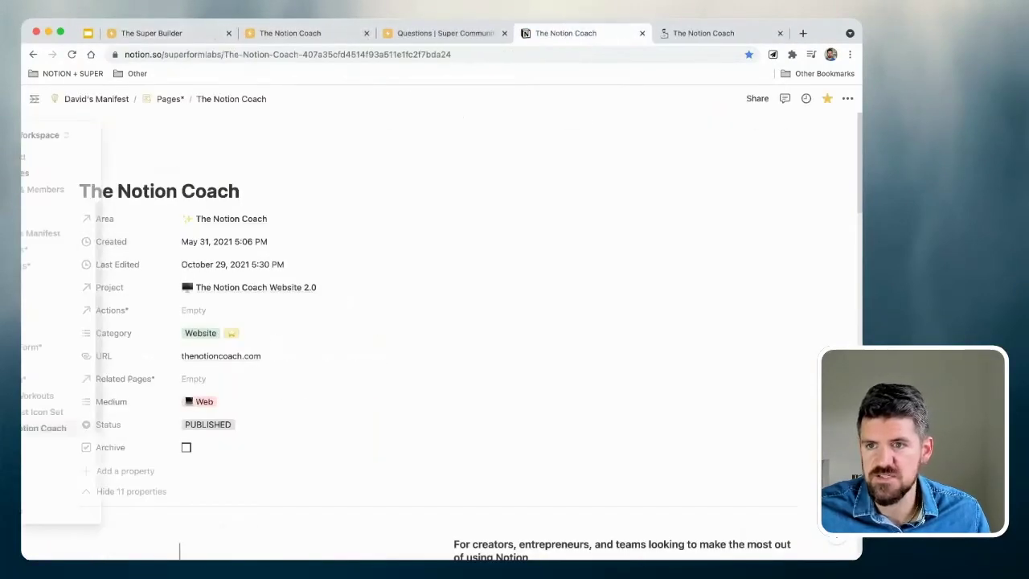
pyautogui.click(35, 98)
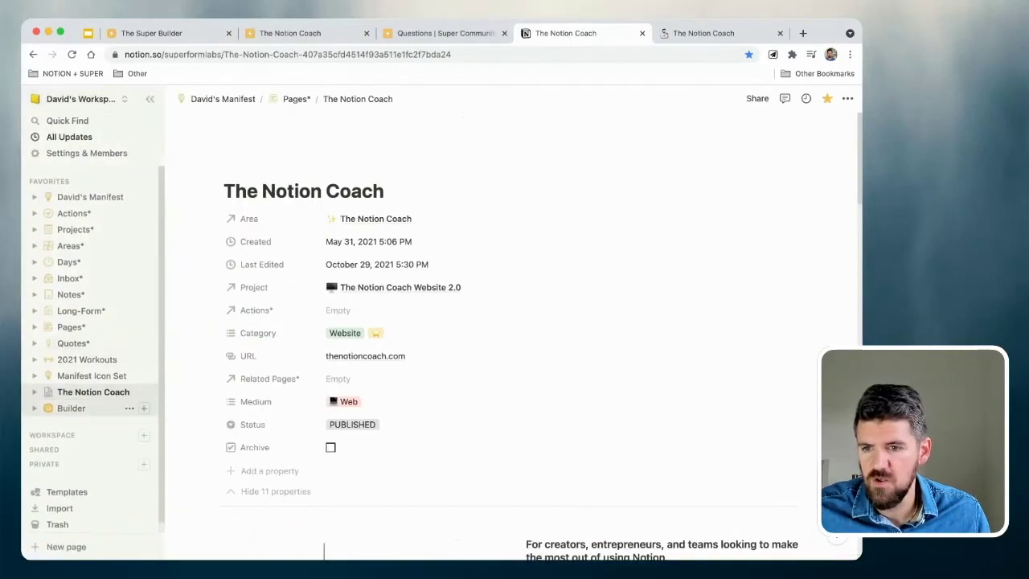
pyautogui.click(72, 407)
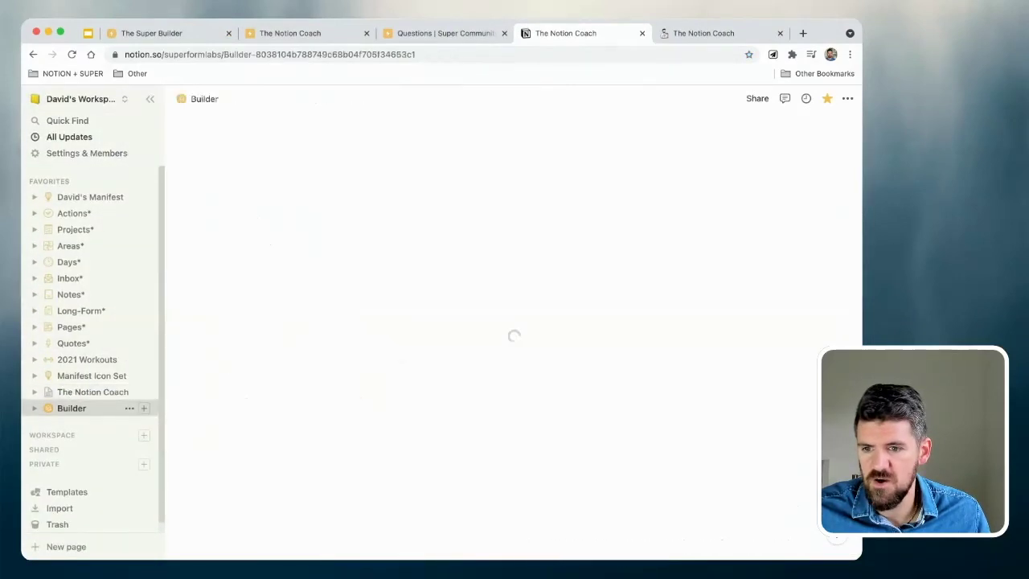
pyautogui.press('super+backslash')
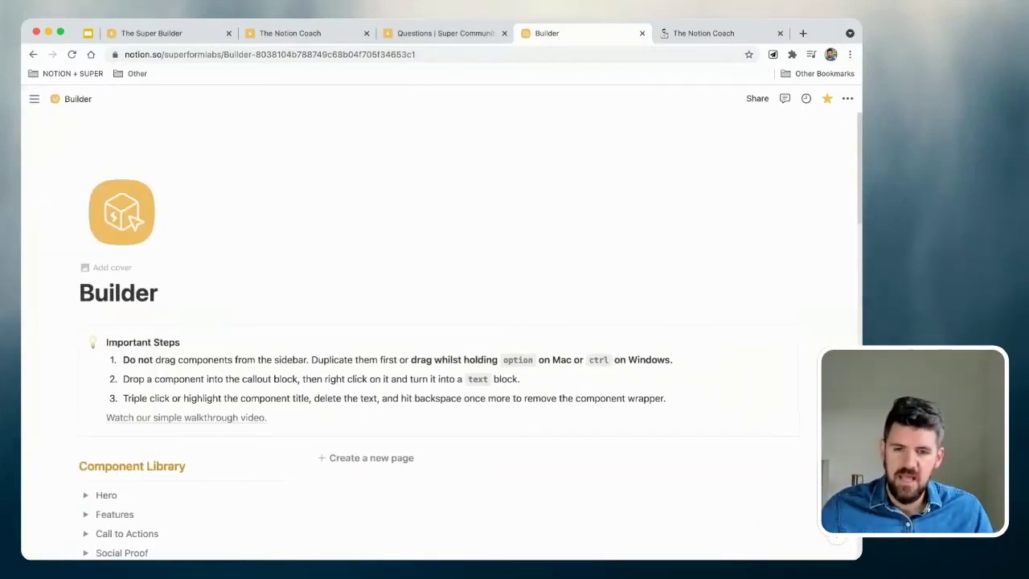
# Step: Collapse the Footers section of the Component Library and create a new page callout block beside it
pyautogui.scroll(-1, 470, 362)
pyautogui.scroll(-6, 440, 338)
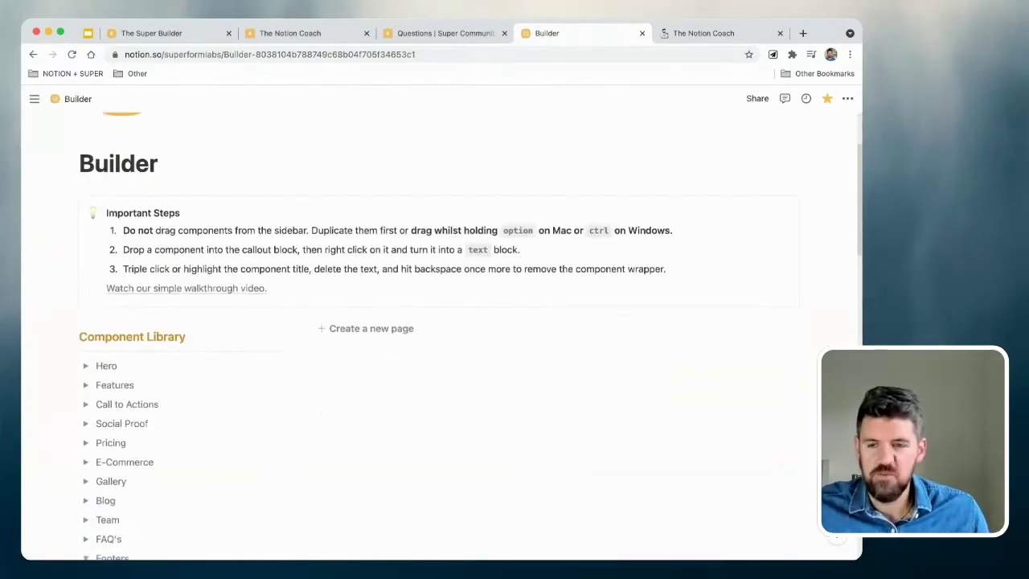
pyautogui.scroll(-3, 440, 338)
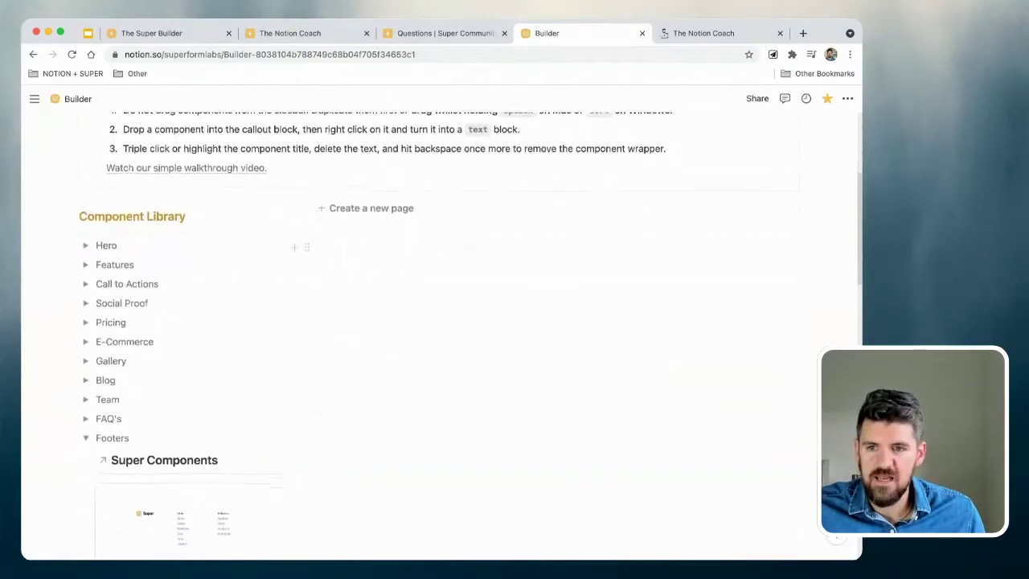
pyautogui.click(85, 365)
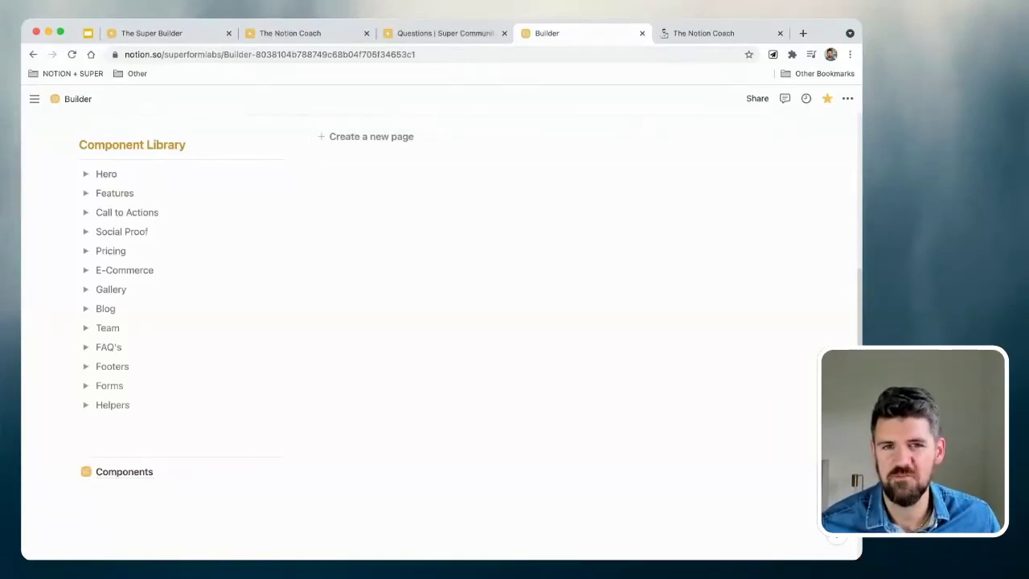
pyautogui.click(371, 136)
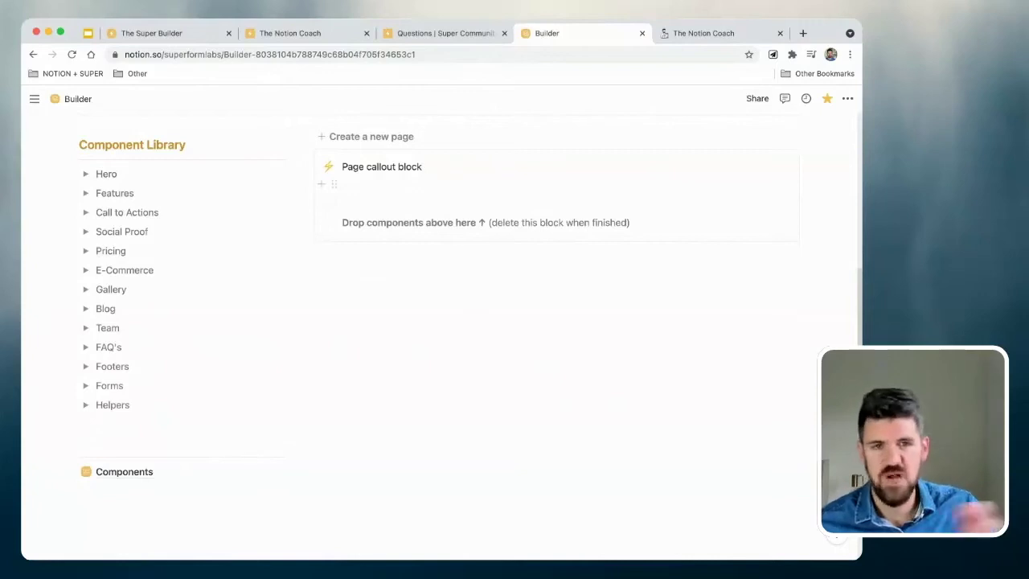
# Step: Try deleting the "Drop components above here" line in the page callout block, and undo the deletion
pyautogui.click(422, 166)
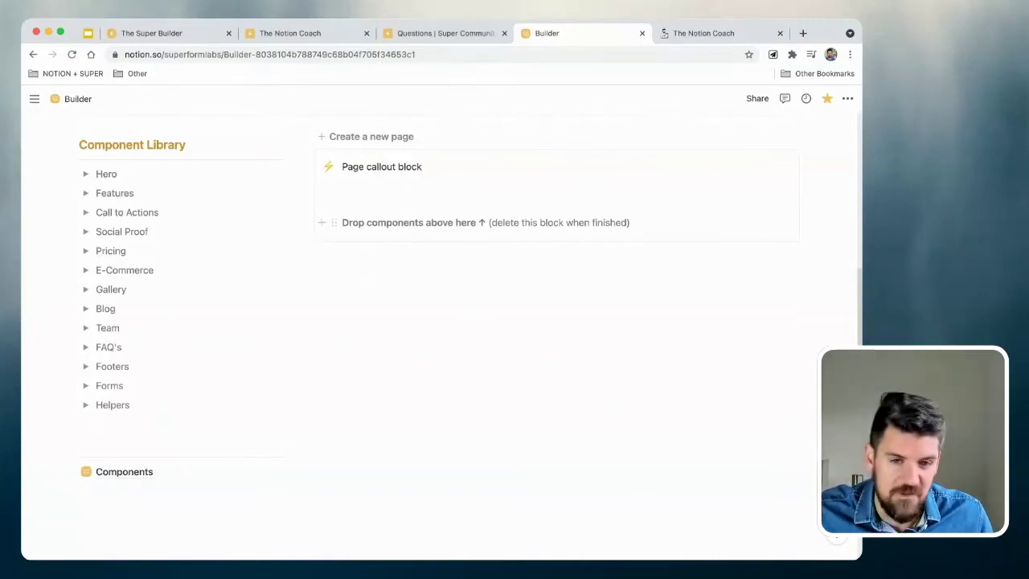
pyautogui.tripleClick(485, 222)
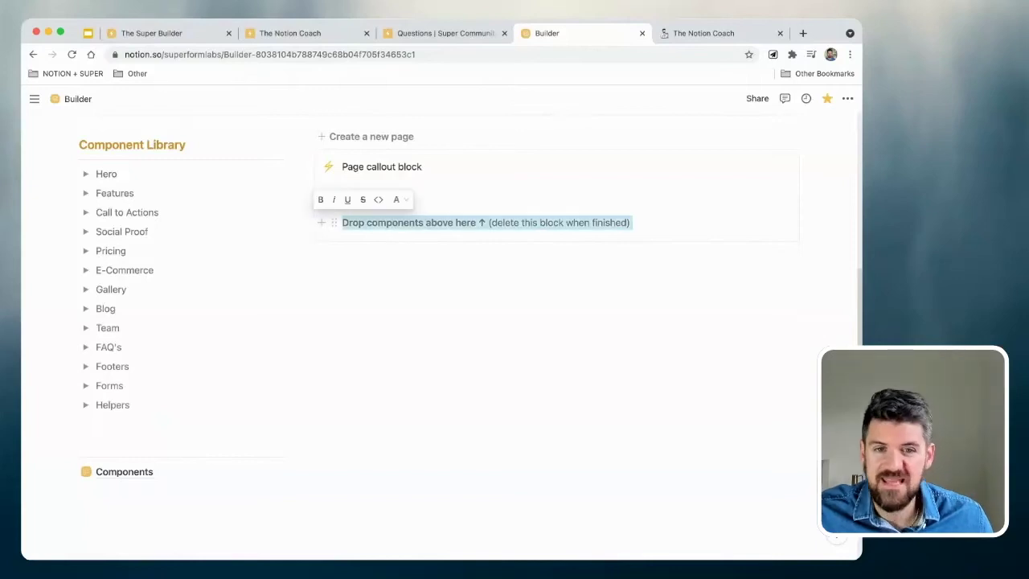
pyautogui.press('BackSpace')
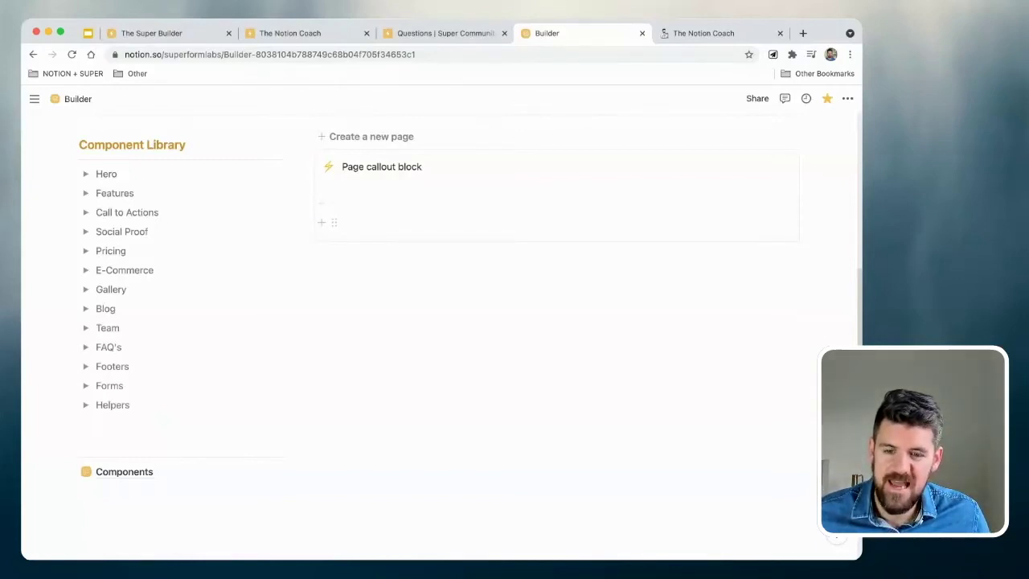
pyautogui.press('super+z')
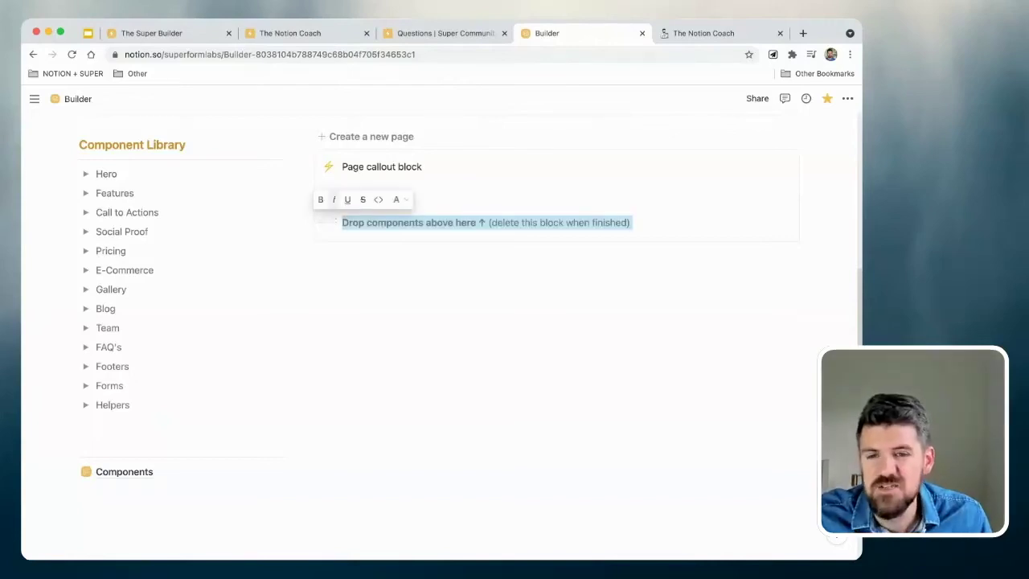
pyautogui.click(73, 193)
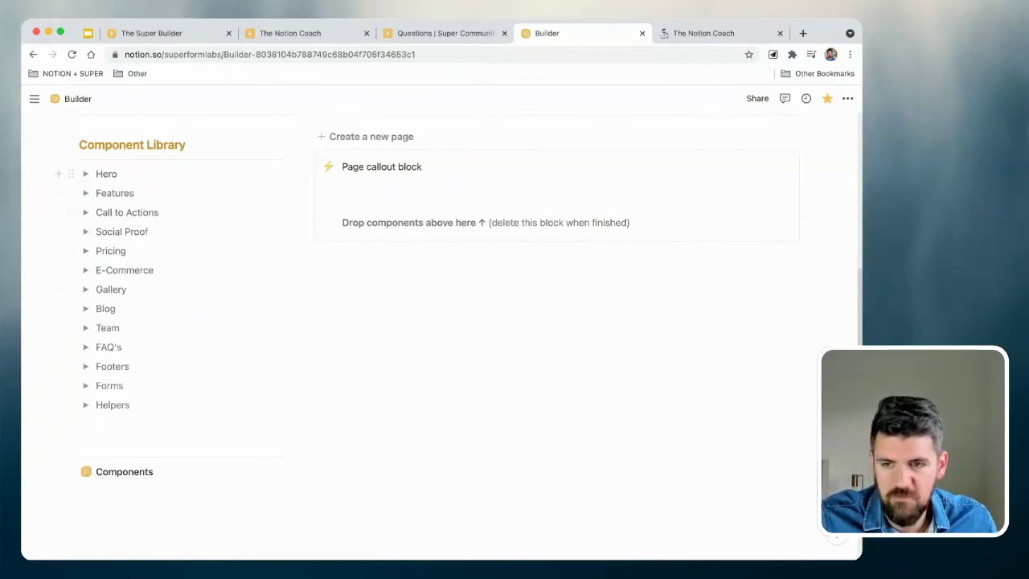
# Step: Expand the Hero section of the Component Library to browse its components, and briefly preview the Gallery components
pyautogui.click(85, 174)
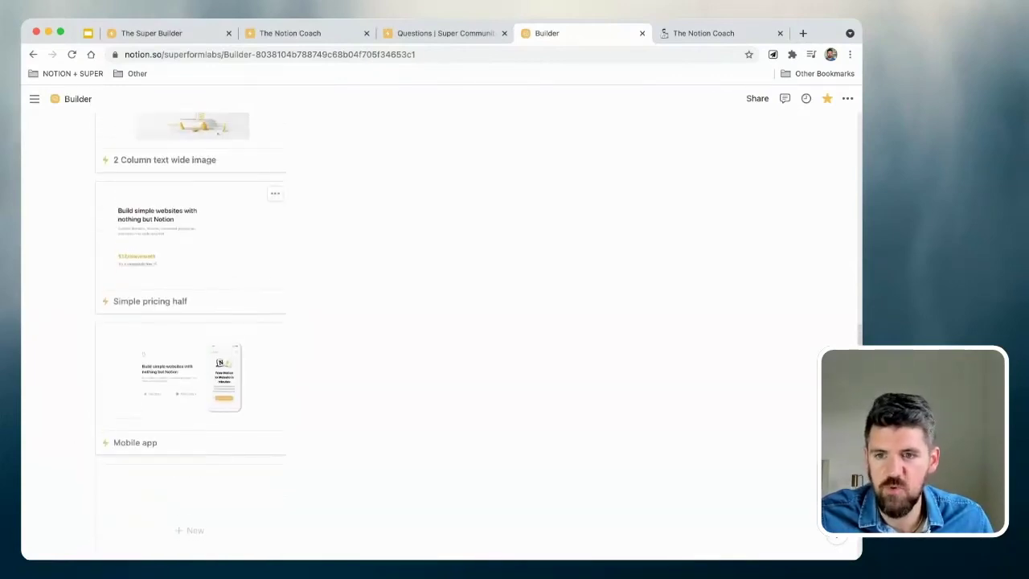
pyautogui.scroll(3, 483, 338)
pyautogui.scroll(-5, 81, 260)
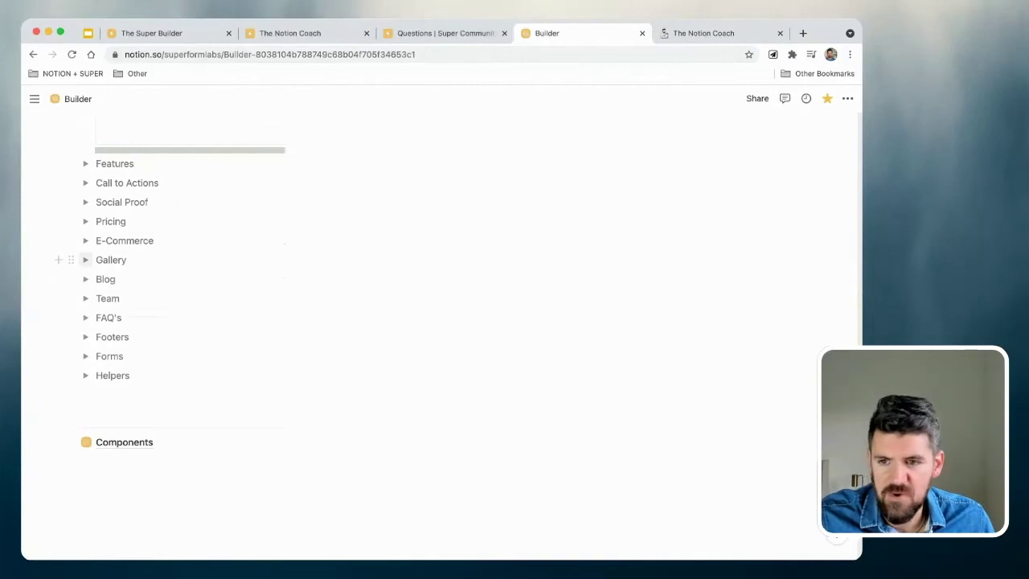
pyautogui.click(85, 259)
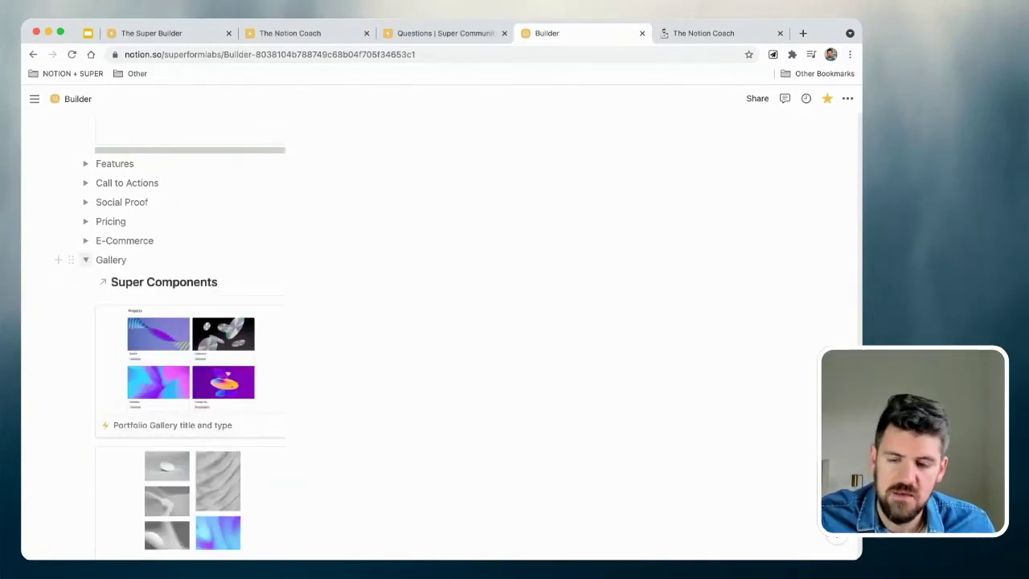
pyautogui.click(85, 259)
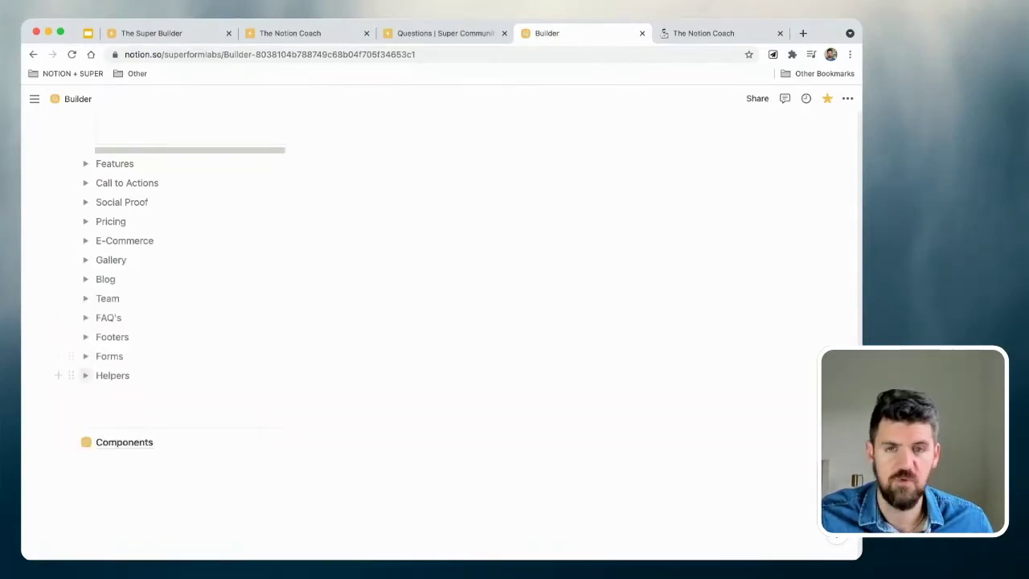
pyautogui.scroll(10, 190, 335)
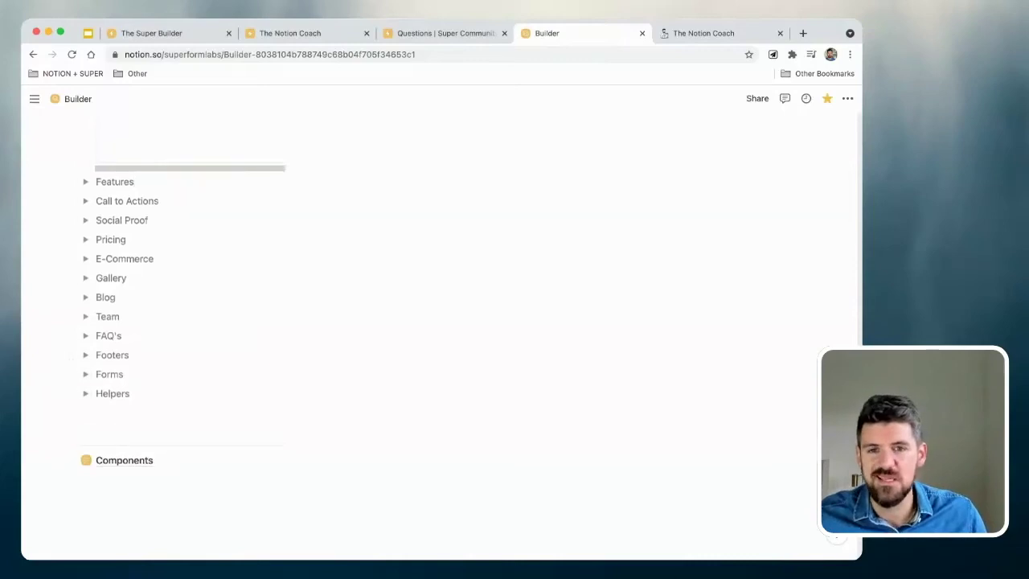
pyautogui.scroll(10, 191, 336)
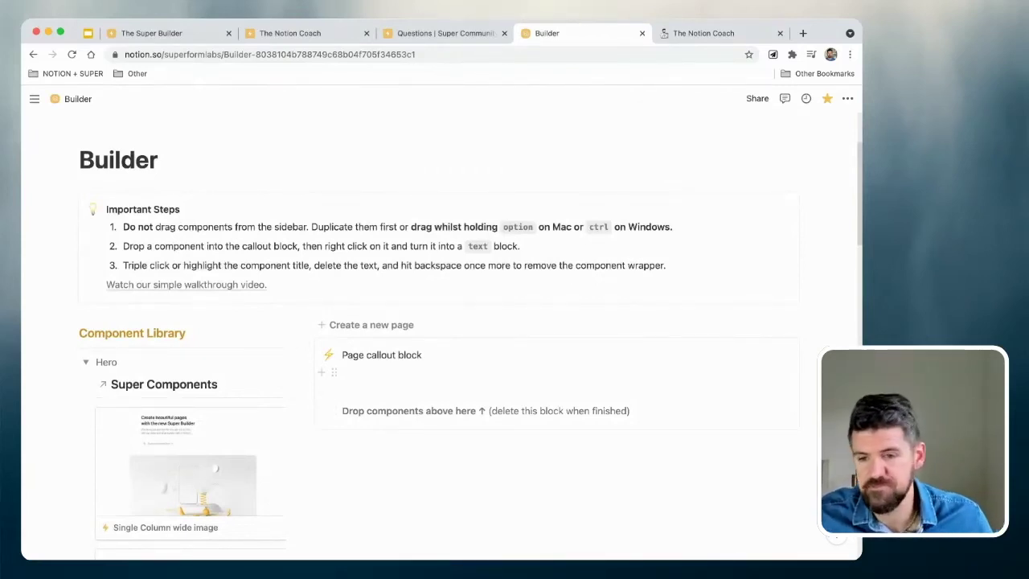
# Step: Place a copy of the Simple 2 column hero component in the page callout block and turn it into text
pyautogui.scroll(-5, 434, 338)
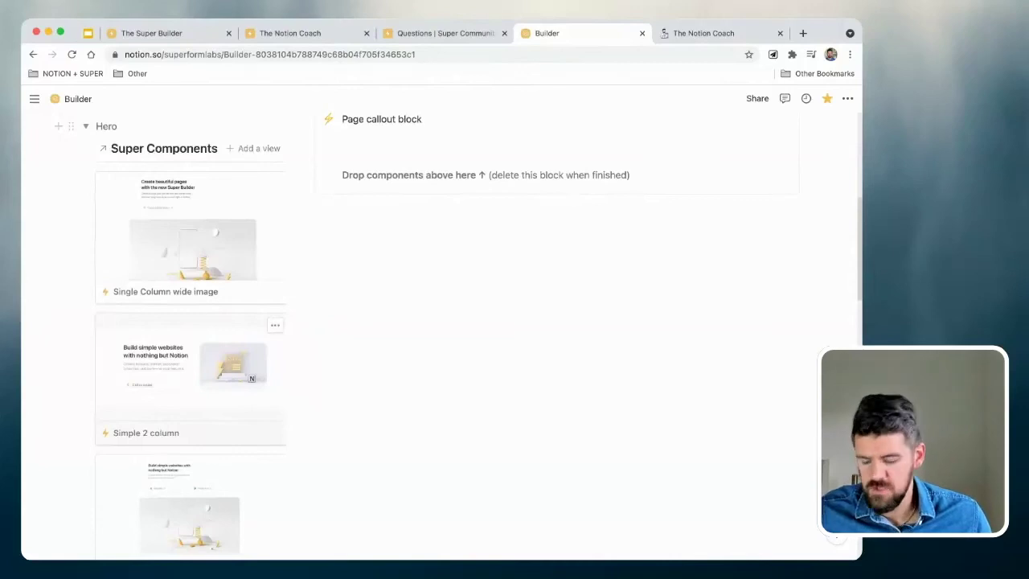
pyautogui.moveTo(241, 362); pyautogui.dragTo(459, 177)
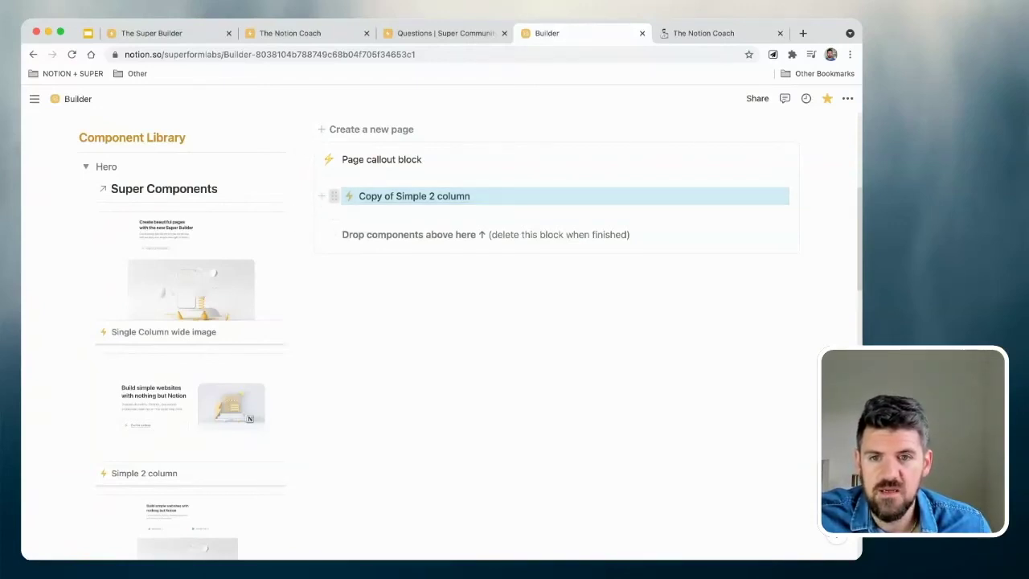
pyautogui.click(334, 196)
pyautogui.moveTo(233, 169)
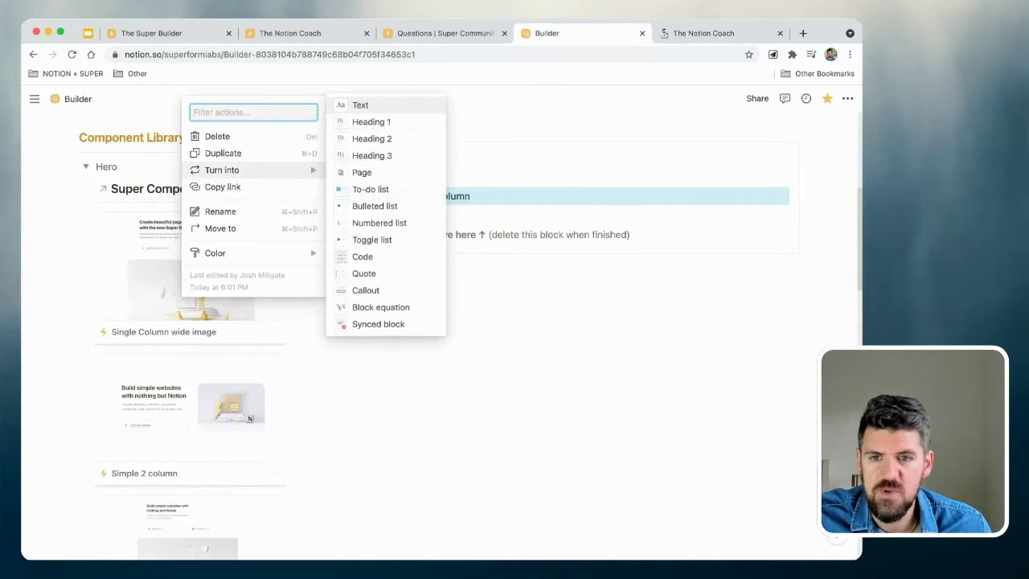
pyautogui.click(360, 104)
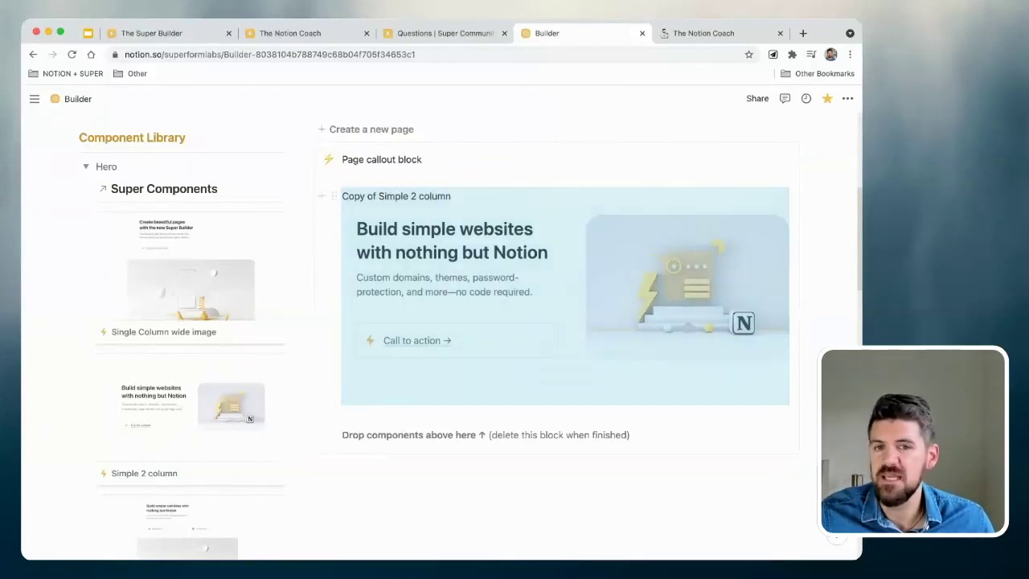
pyautogui.press('Escape')
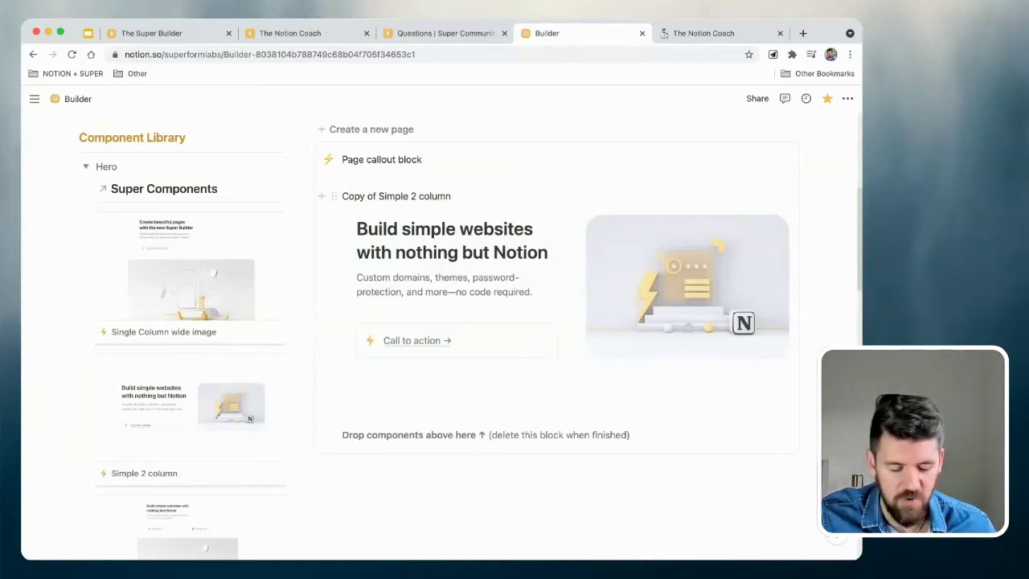
# Step: Remove the "Copy of Simple 2 column" title and its wrapper so only the hero content remains in the callout
pyautogui.tripleClick(403, 197)
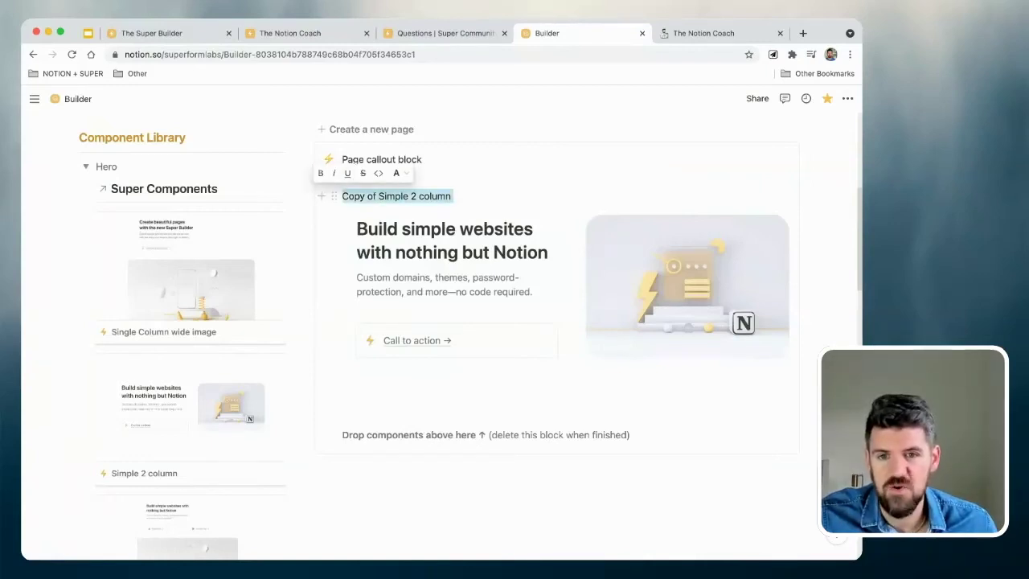
pyautogui.press('Delete')
pyautogui.press('Delete')
pyautogui.press('super+z')
pyautogui.press('Right')
pyautogui.hotkey('shift', 'alt', 'Left')
pyautogui.hotkey('shift', 'alt', 'Left')
pyautogui.hotkey('shift', 'alt', 'Left')
pyautogui.hotkey('shift', 'alt', 'Left')
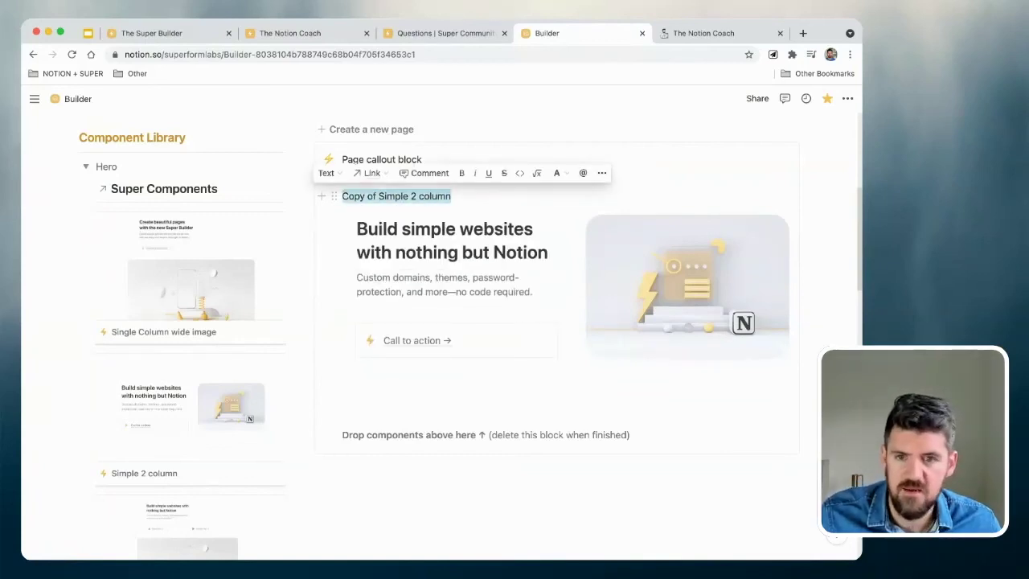
pyautogui.press('BackSpace')
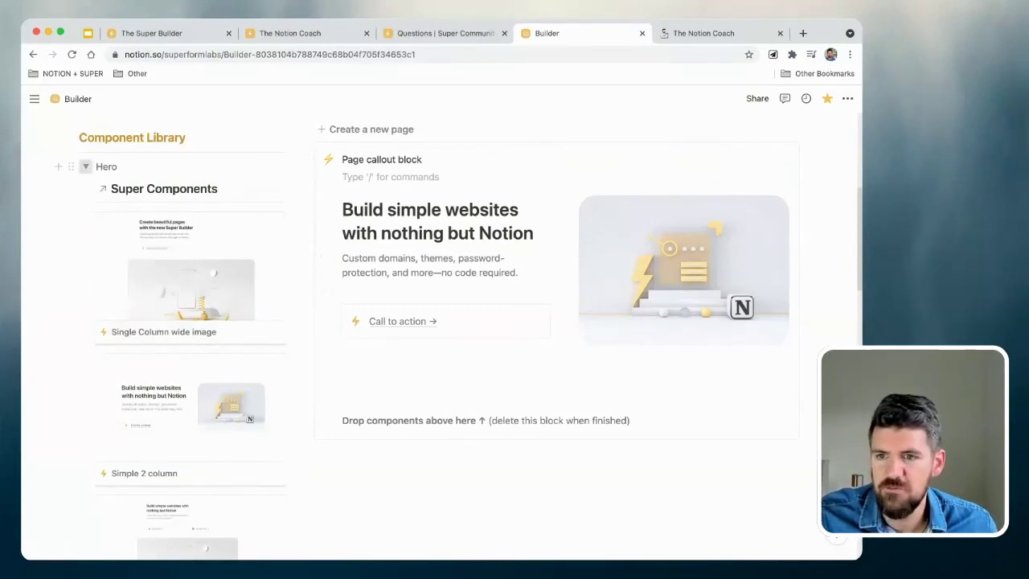
# Step: Collapse the Hero section and place a copy of the Blog posts gallery view component below the hero content
pyautogui.click(85, 166)
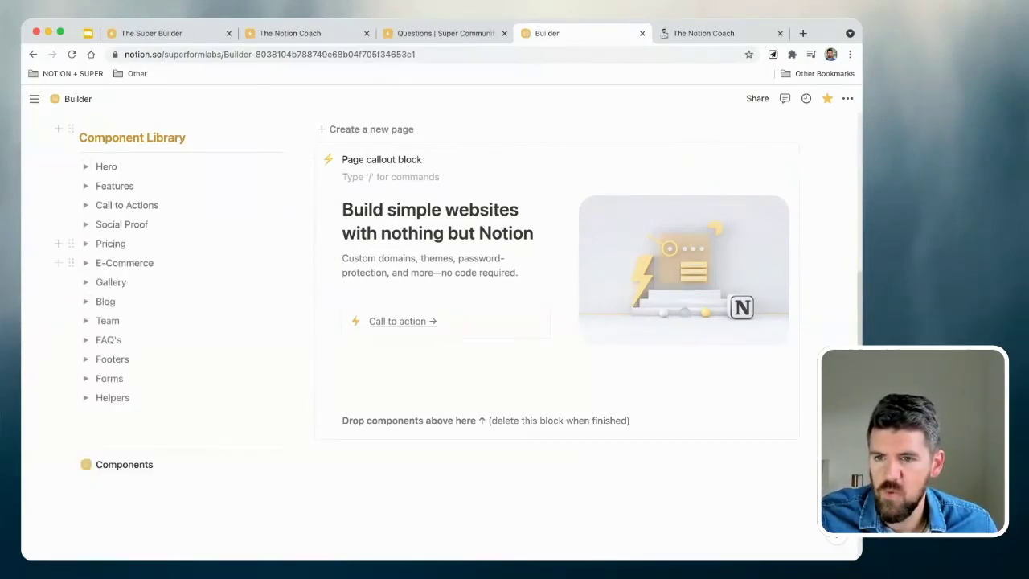
pyautogui.click(85, 300)
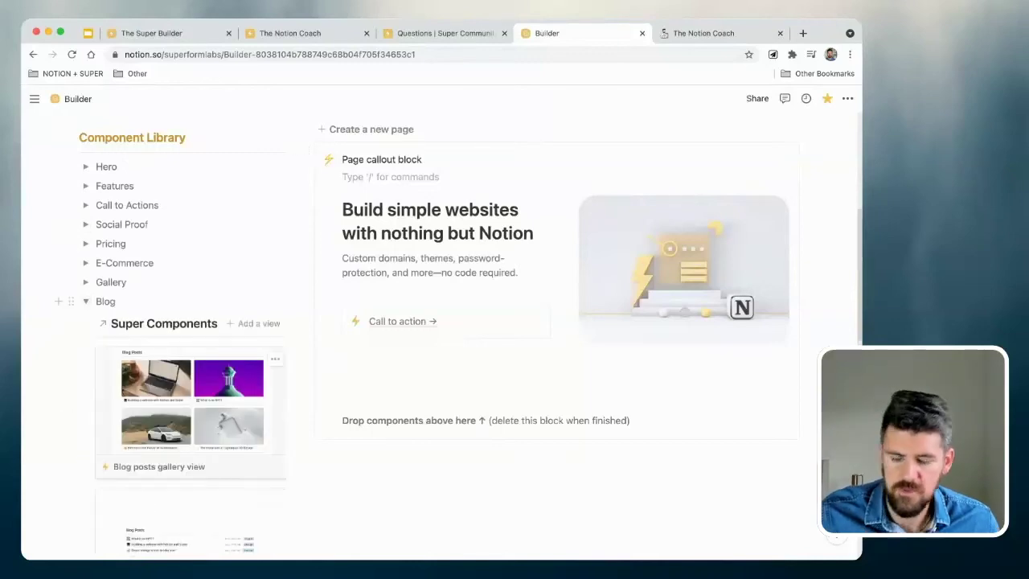
pyautogui.moveTo(190, 402); pyautogui.dragTo(457, 375)
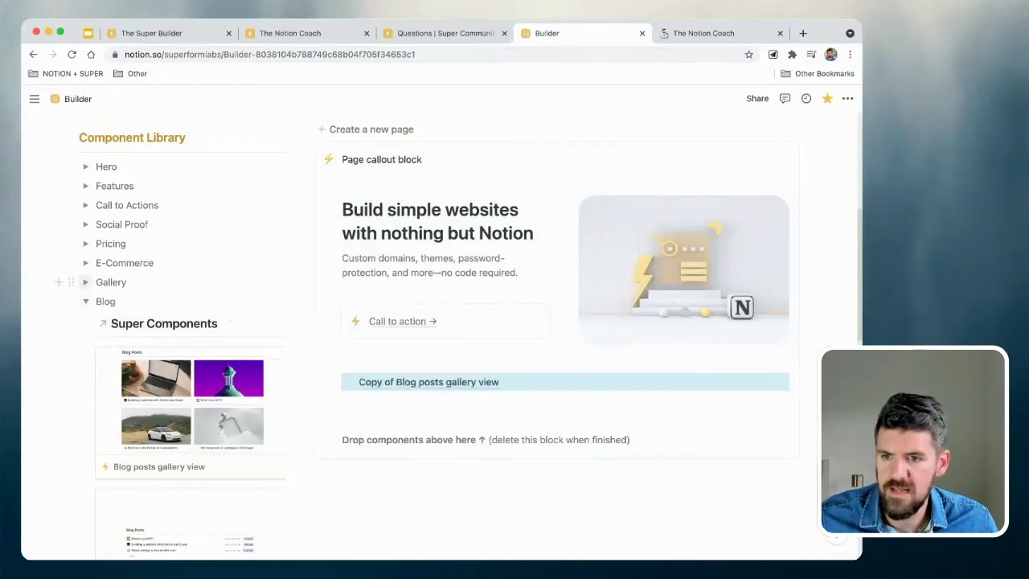
# Step: Place a copy of the Portfolio Gallery title and type component below the blog posts component, and collapse the Gallery section
pyautogui.click(85, 282)
pyautogui.moveTo(190, 378); pyautogui.dragTo(450, 416)
pyautogui.click(85, 282)
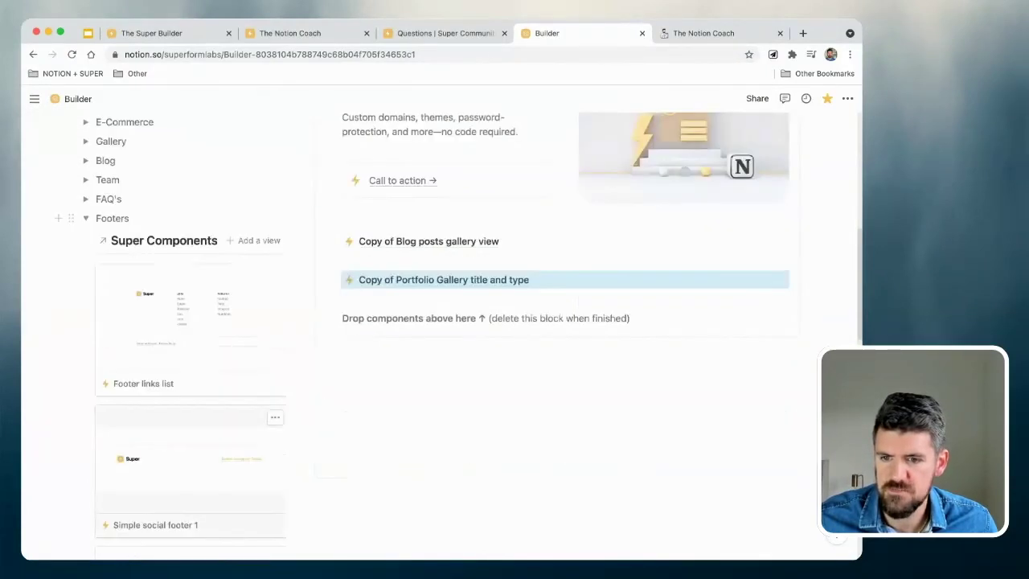
# Step: Place a copy of the Footer 1 component below the Portfolio Gallery component in the page callout block
pyautogui.scroll(-3, 191, 450)
pyautogui.moveTo(190, 450); pyautogui.dragTo(420, 164)
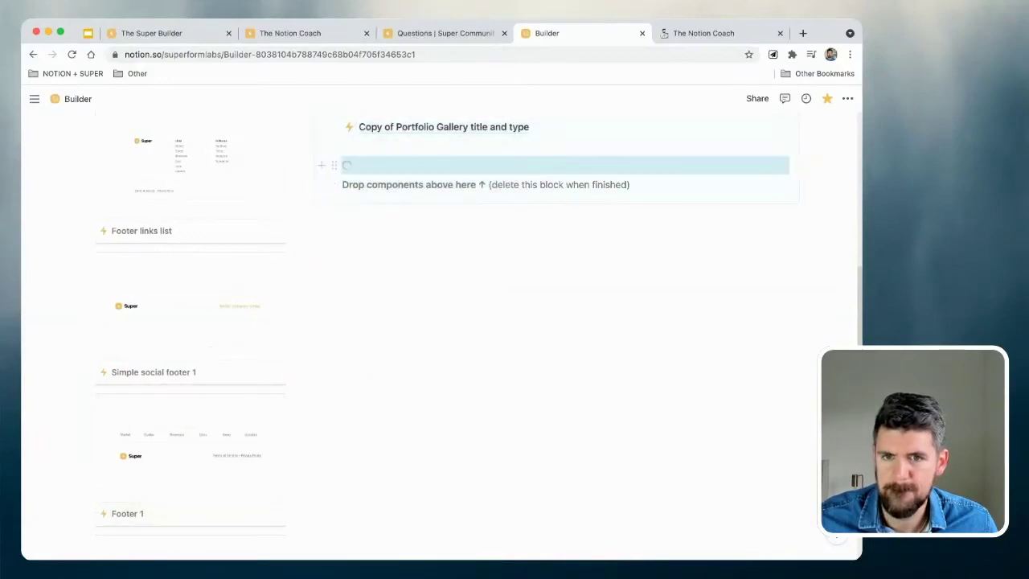
pyautogui.scroll(4, 523, 329)
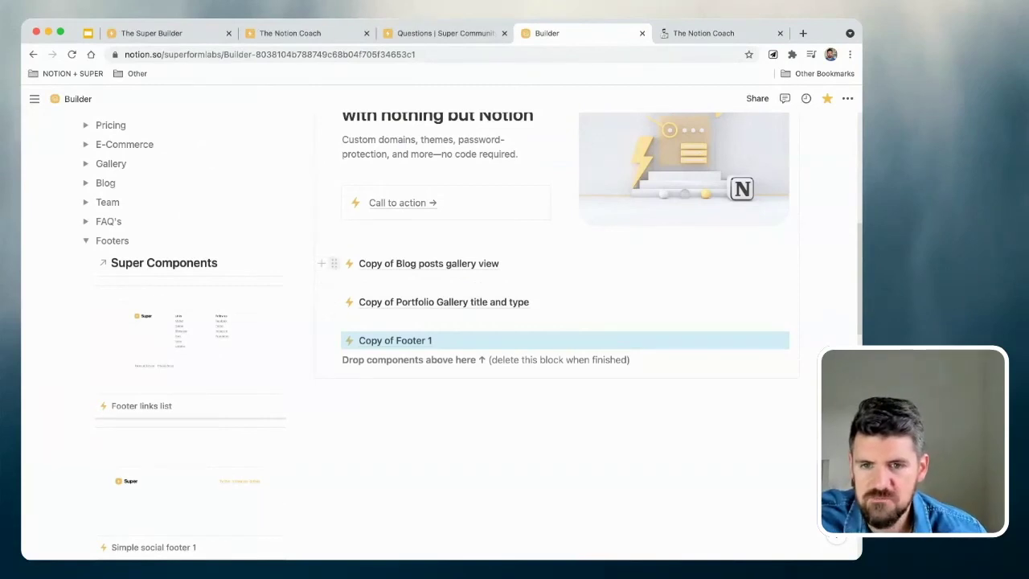
# Step: Turn the "Copy of Blog posts gallery view" page into text and remove its title and wrapper
pyautogui.click(333, 262)
pyautogui.moveTo(233, 237)
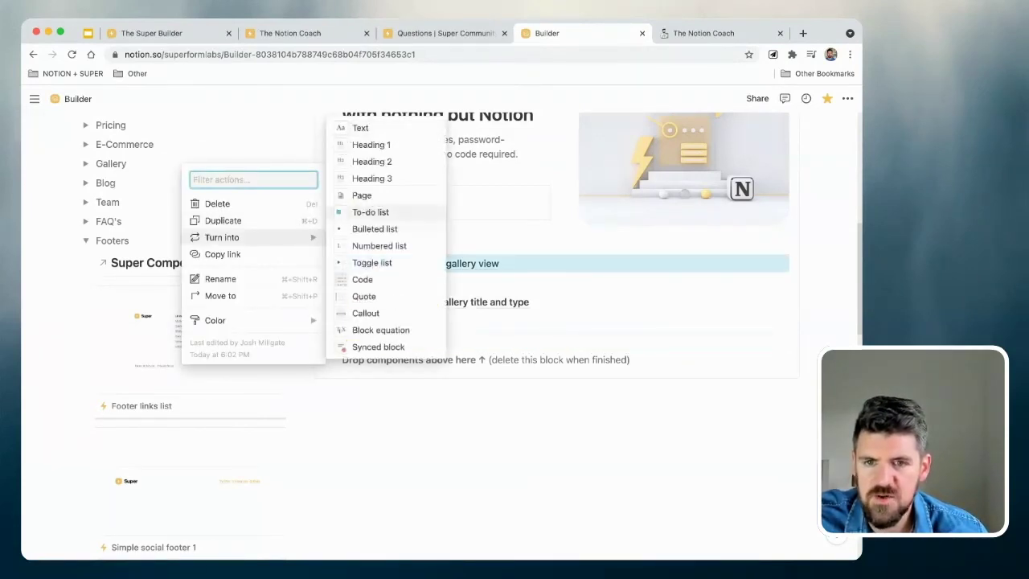
pyautogui.click(360, 127)
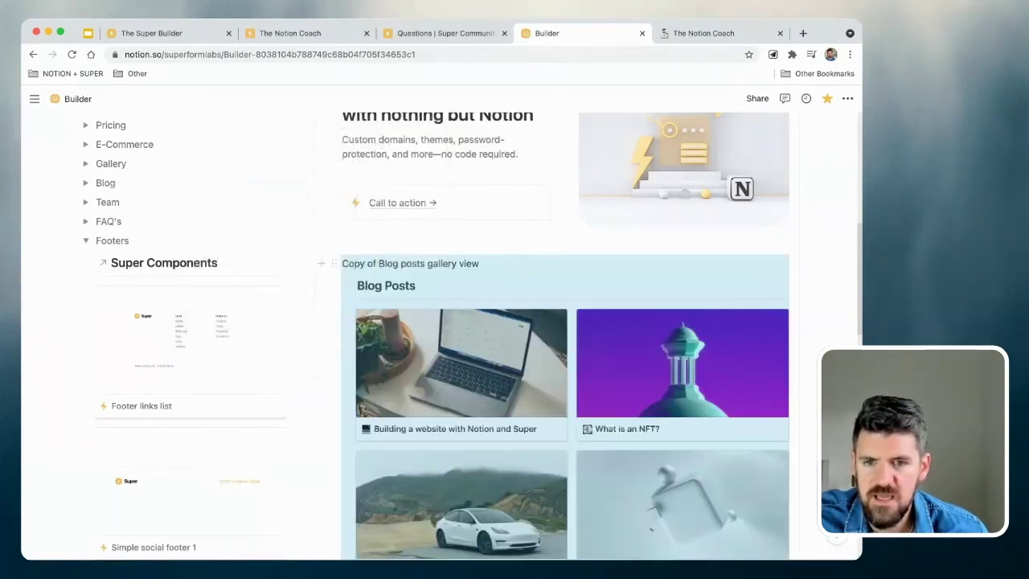
pyautogui.press('Escape')
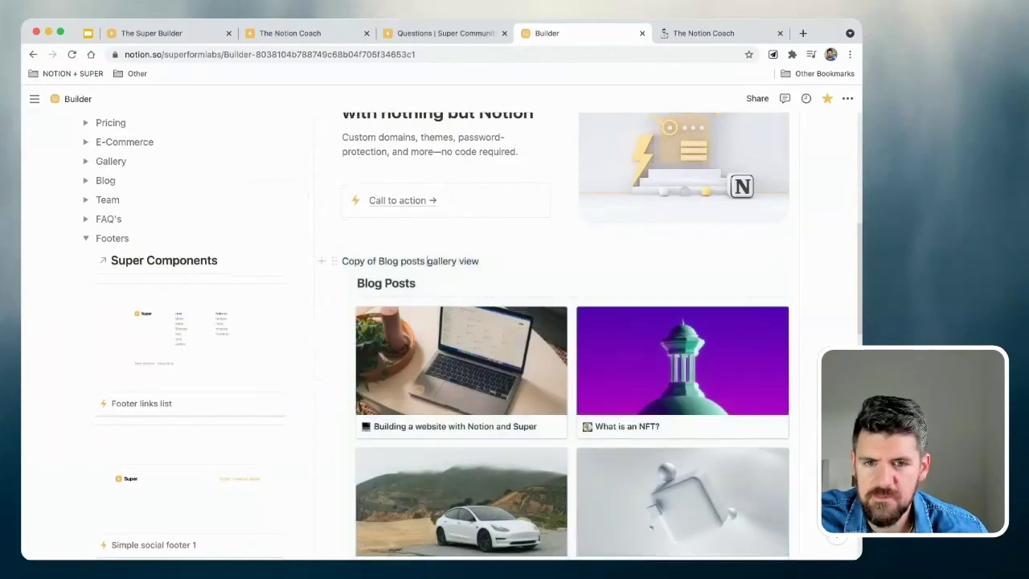
pyautogui.moveTo(479, 261); pyautogui.dragTo(341, 261)
pyautogui.press('BackSpace')
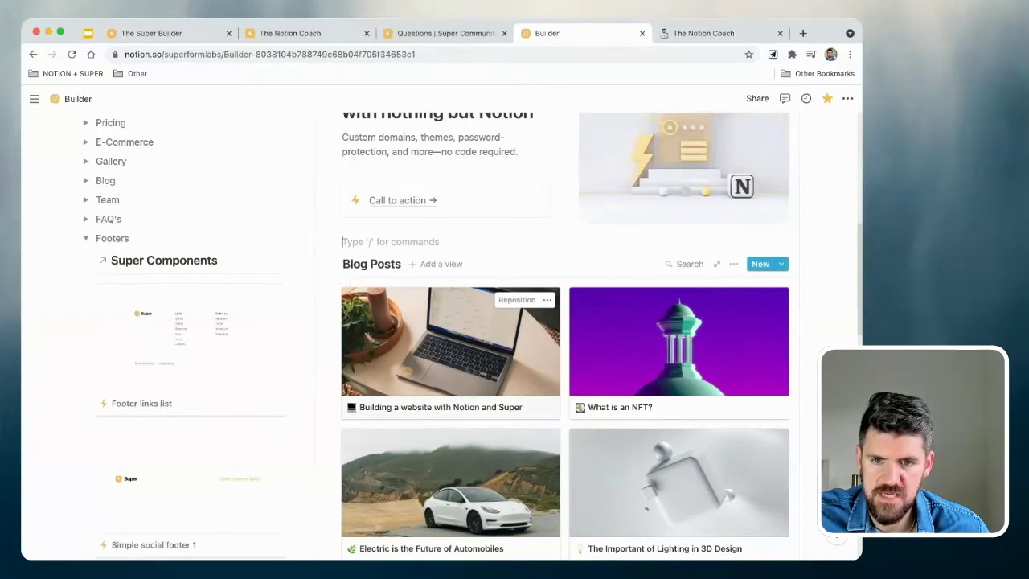
# Step: Turn the "Copy of Portfolio Gallery title and type" page into text and remove its title and wrapper
pyautogui.scroll(-10, 482, 321)
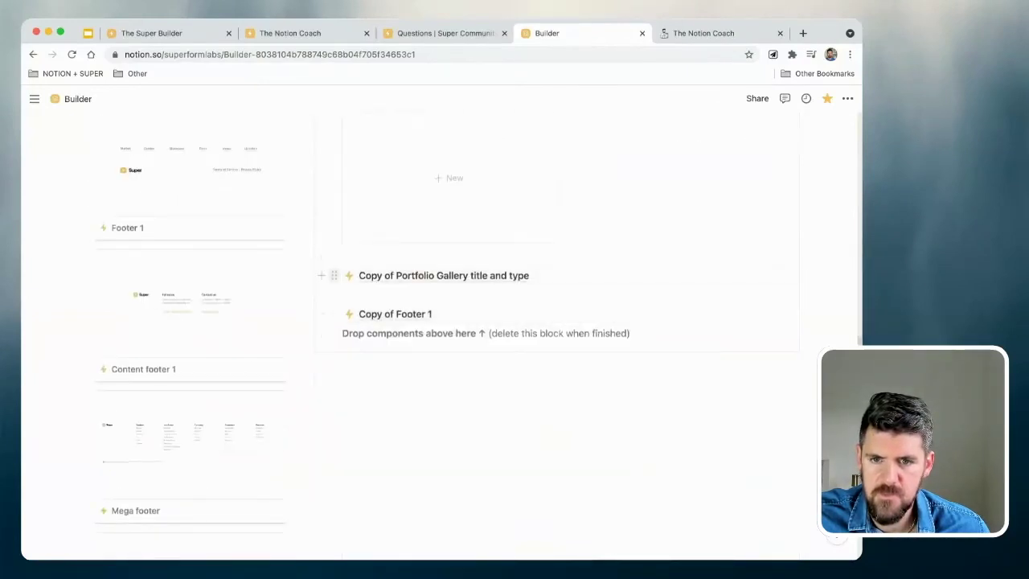
pyautogui.click(333, 274)
pyautogui.moveTo(222, 249)
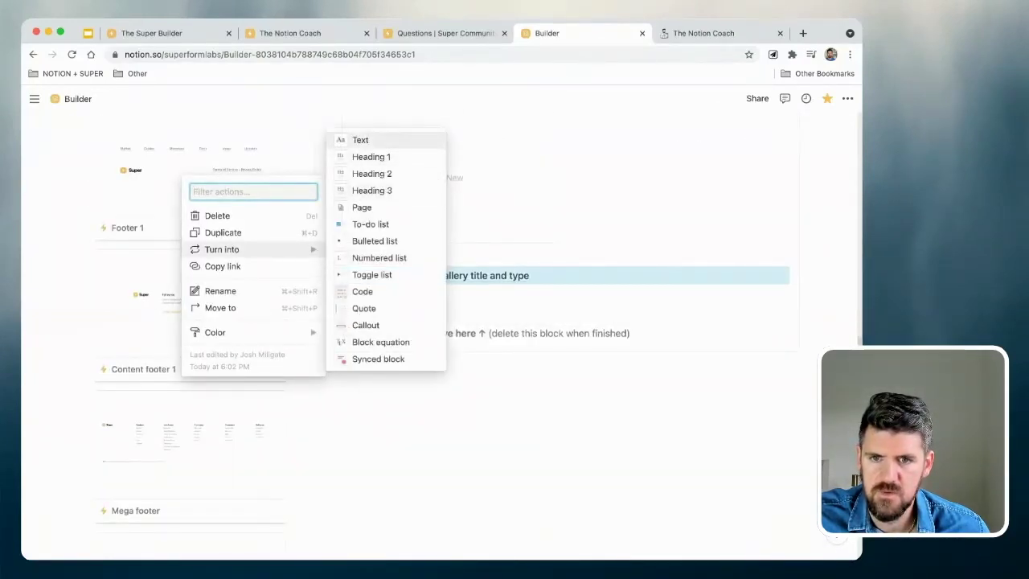
pyautogui.press('Escape')
pyautogui.doubleClick(371, 275)
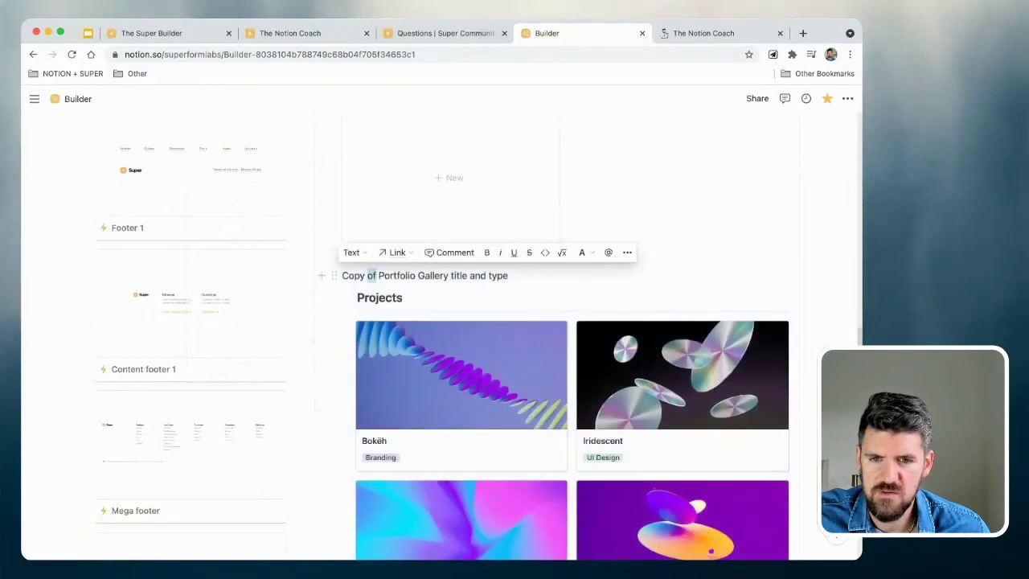
pyautogui.press('super+a')
pyautogui.press('BackSpace')
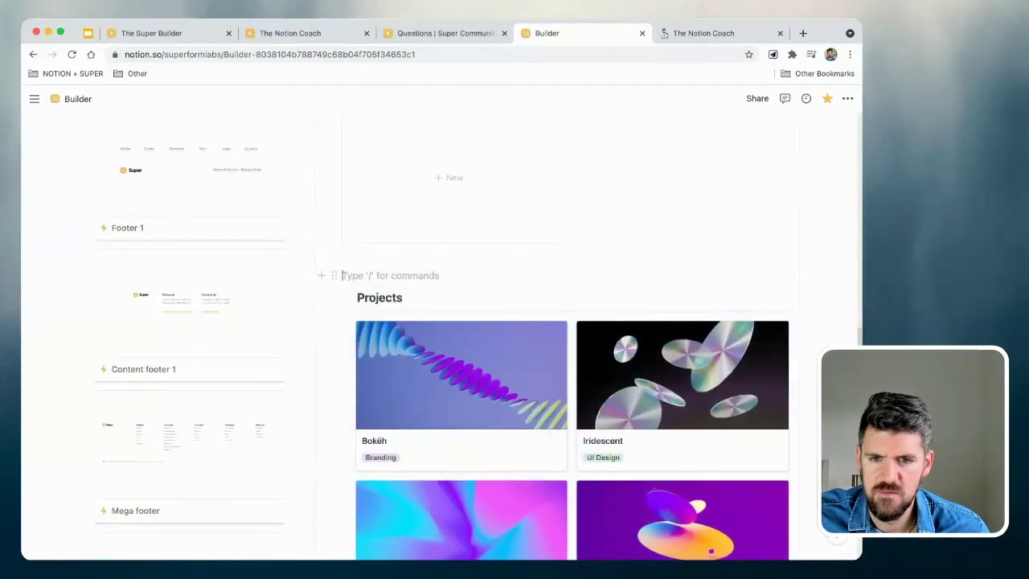
pyautogui.press('Delete')
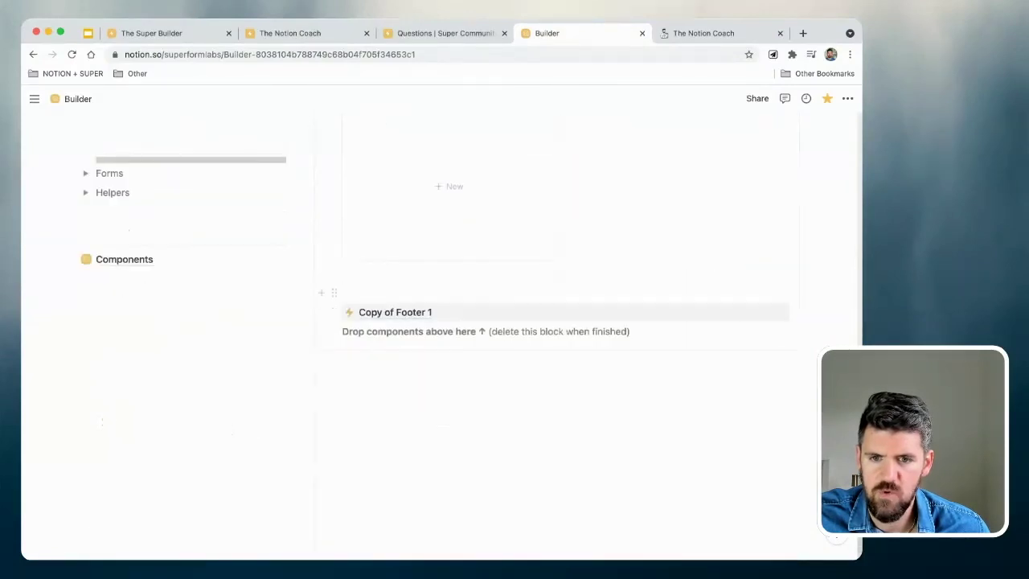
# Step: Turn the "Copy of Footer 1" page into text and remove its title and wrapper
pyautogui.click(335, 312)
pyautogui.moveTo(241, 286)
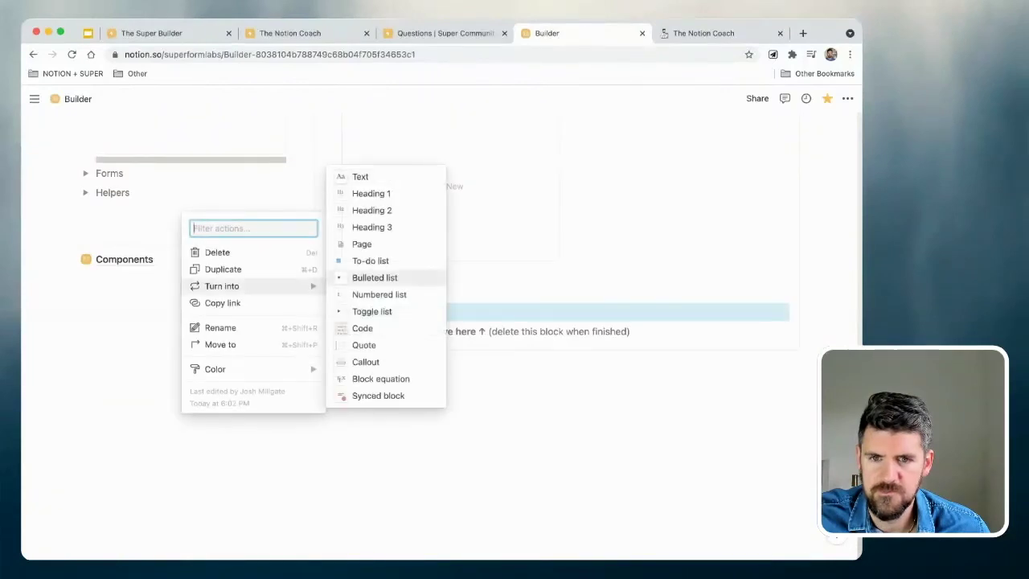
pyautogui.press('Escape')
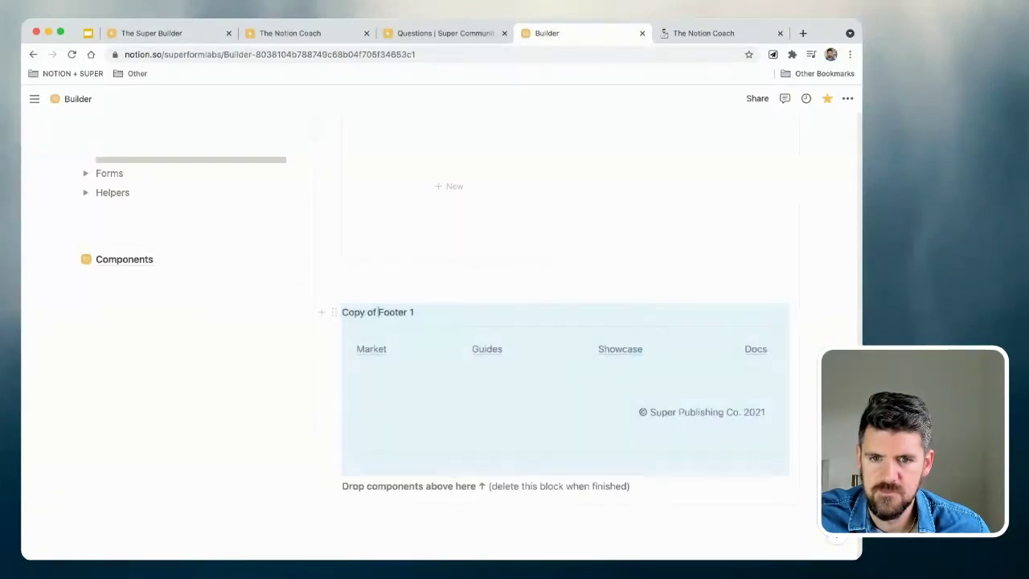
pyautogui.tripleClick(378, 312)
pyautogui.press('BackSpace')
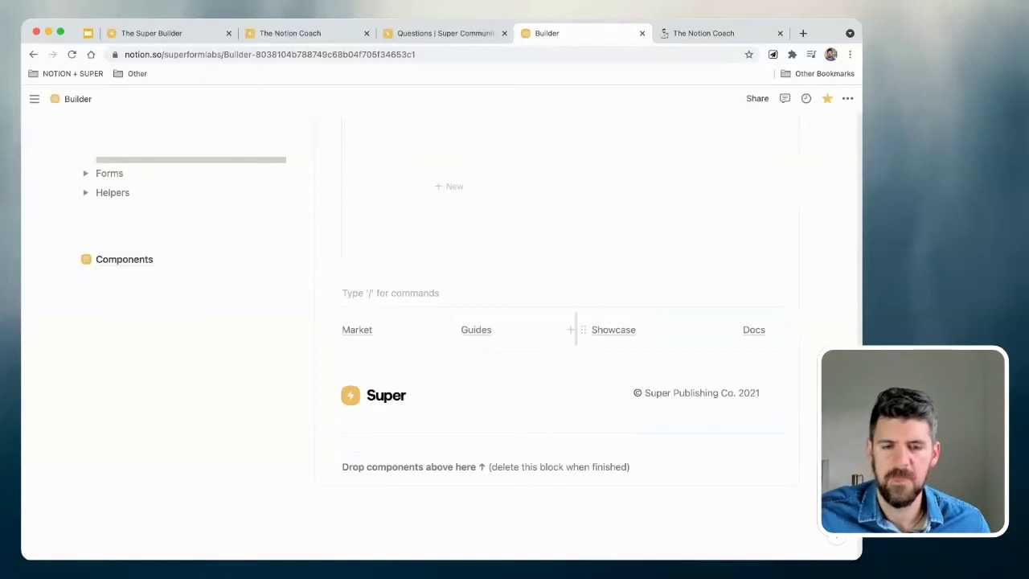
pyautogui.scroll(10, 563, 321)
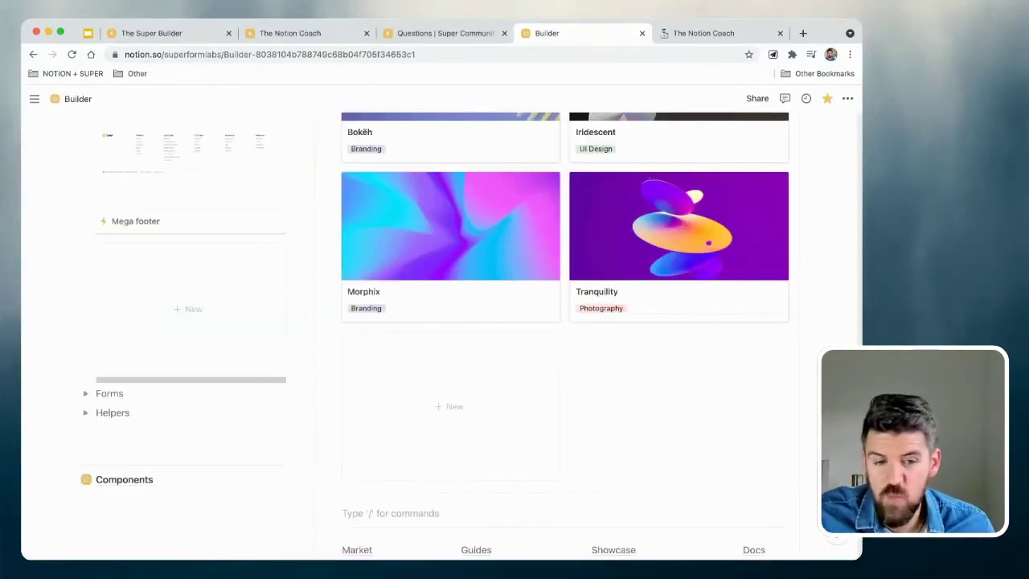
pyautogui.scroll(10, 562, 338)
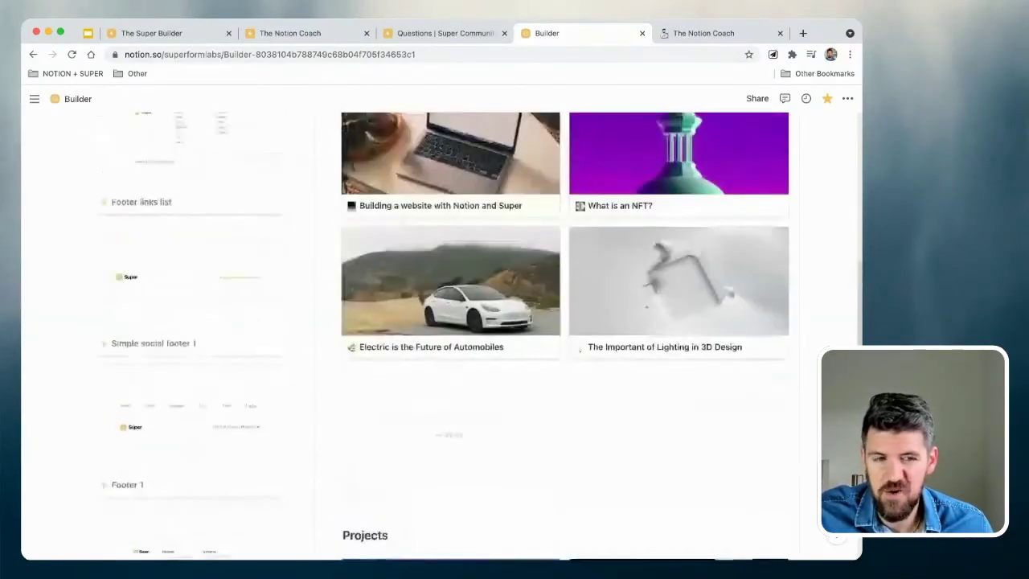
pyautogui.scroll(5, 683, 386)
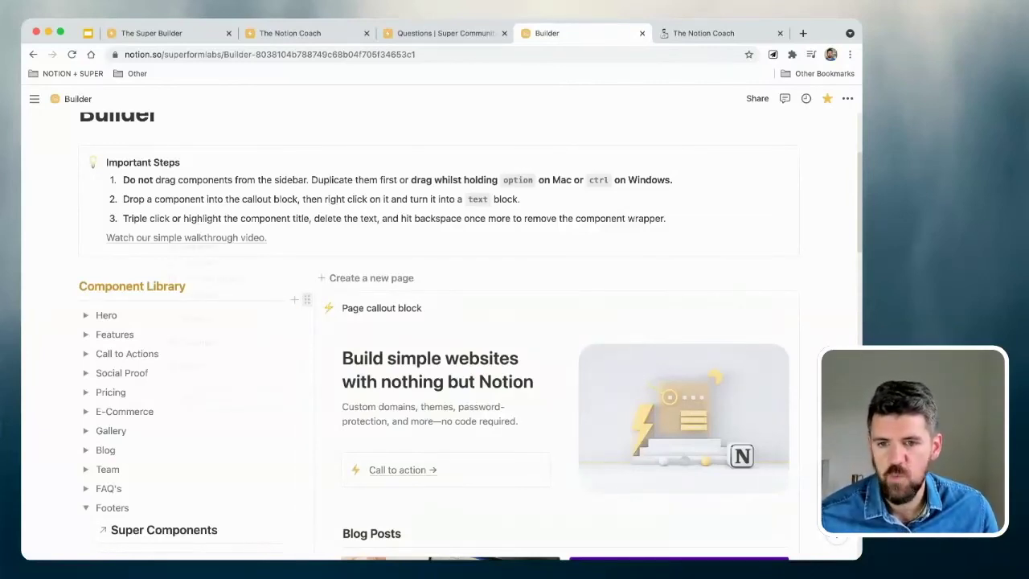
pyautogui.click(307, 300)
pyautogui.moveTo(225, 261)
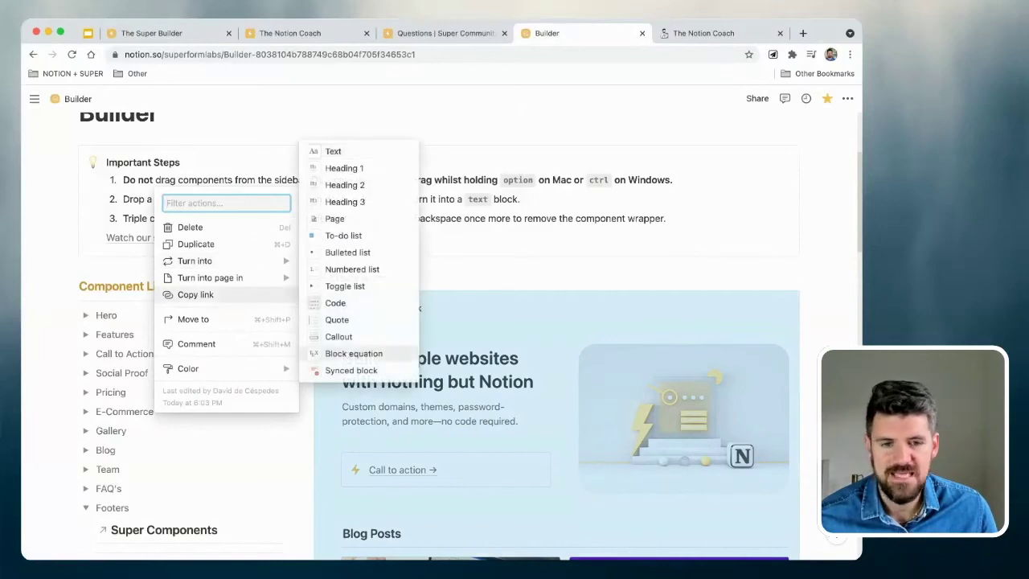
pyautogui.click(378, 325)
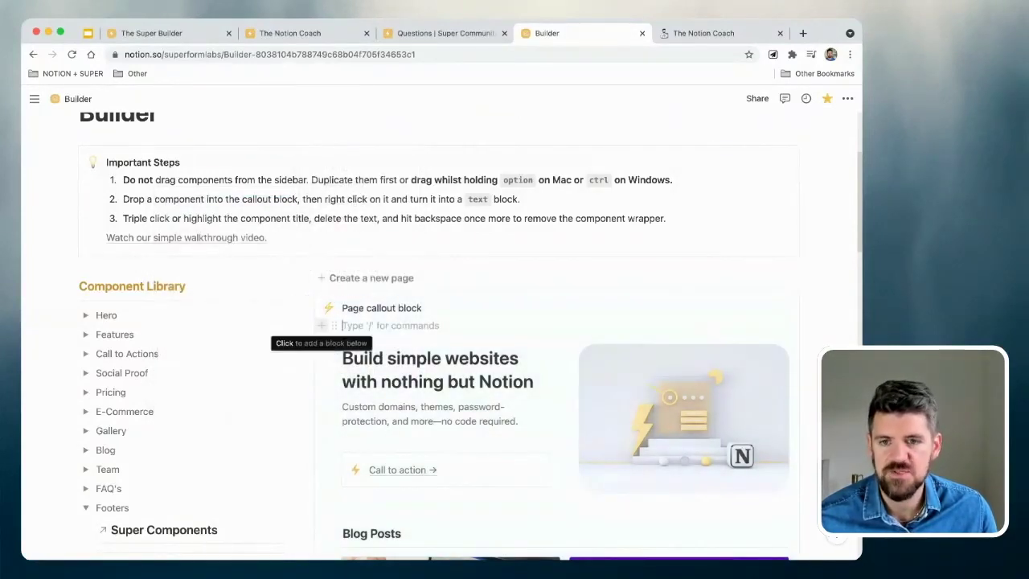
# Step: Turn the whole page callout block into a page and rename that page "Test Site #1"
pyautogui.click(307, 300)
pyautogui.moveTo(194, 260)
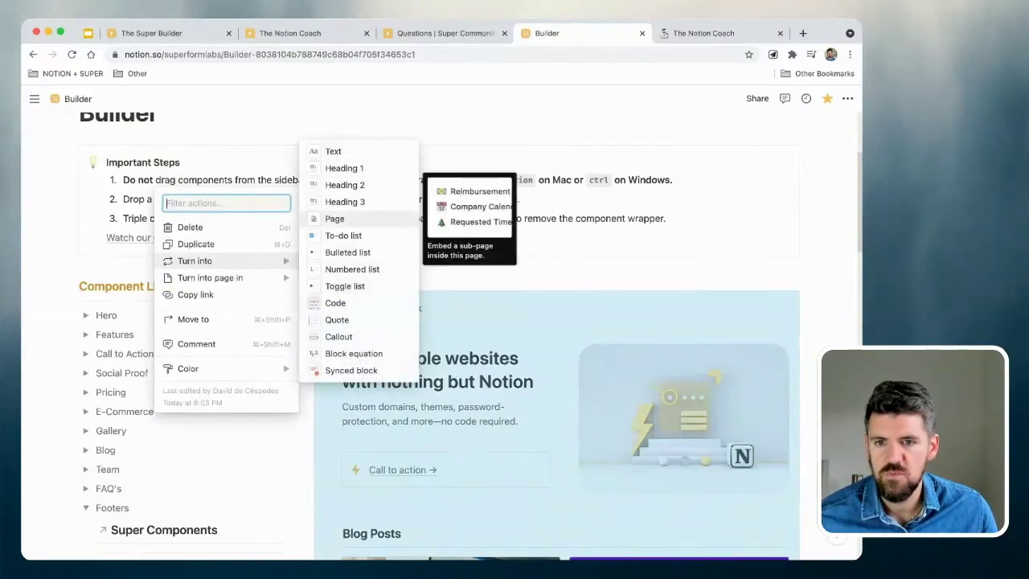
pyautogui.click(335, 218)
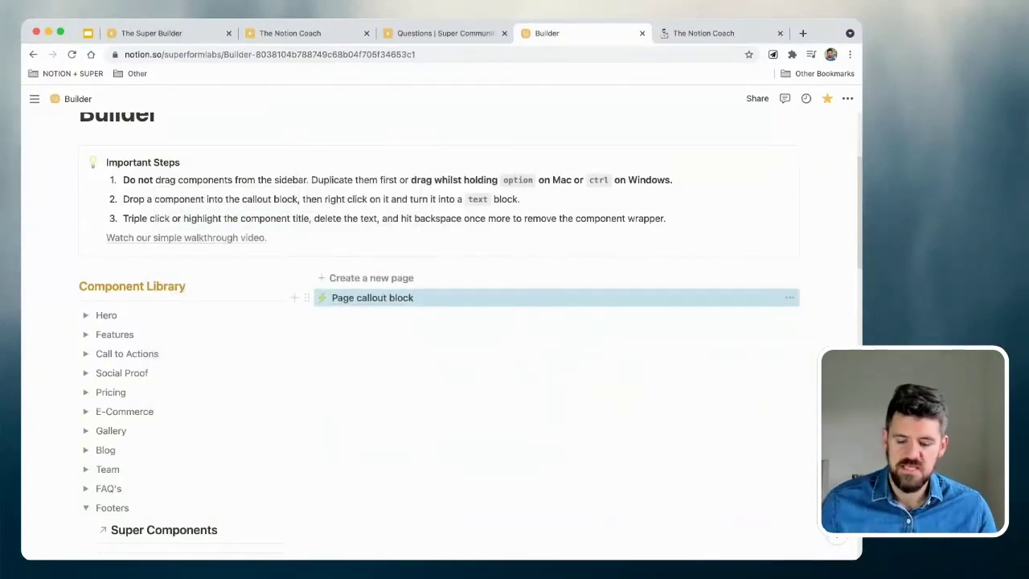
pyautogui.press('Return')
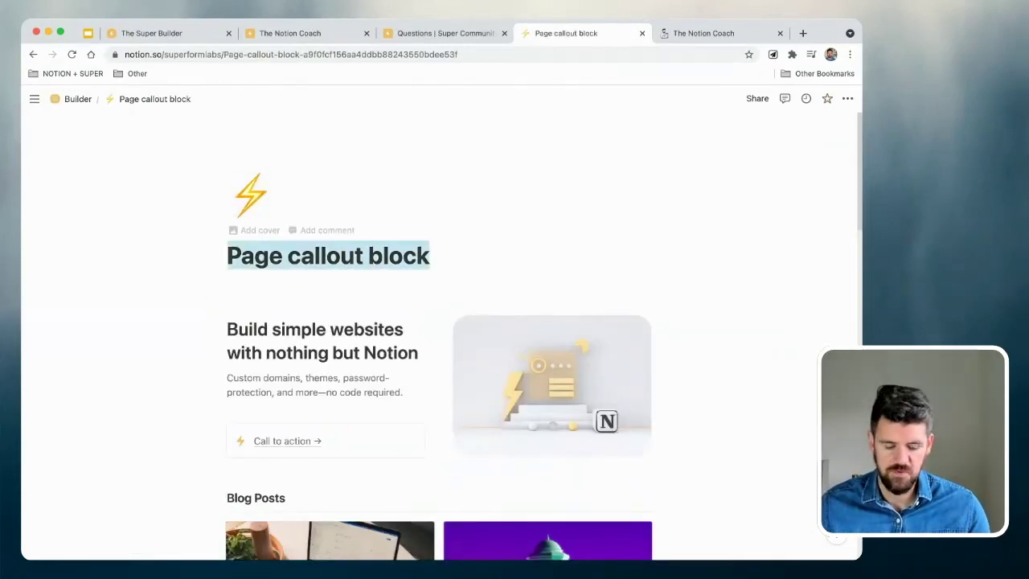
pyautogui.write('Test Site ')
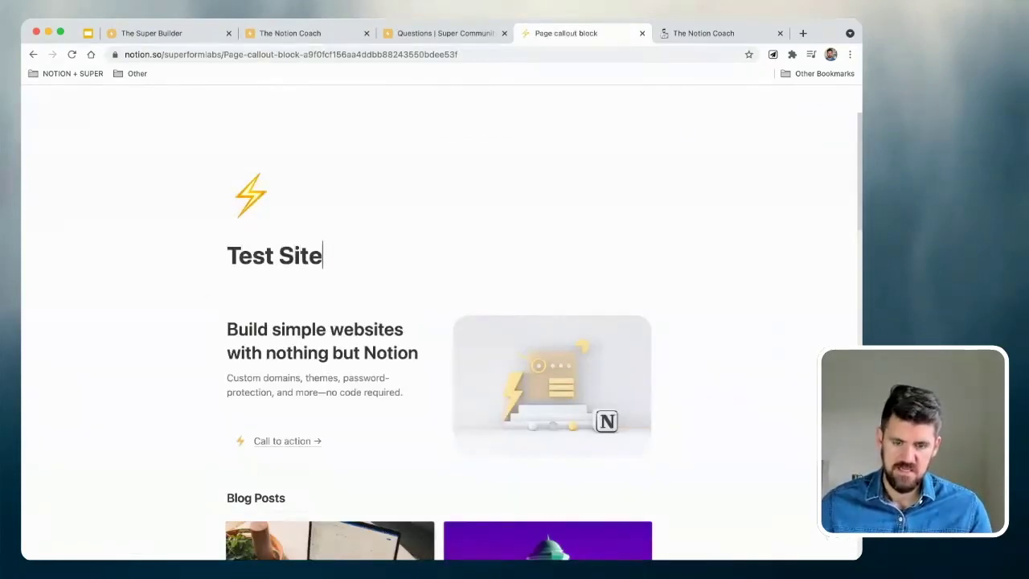
pyautogui.write('#1')
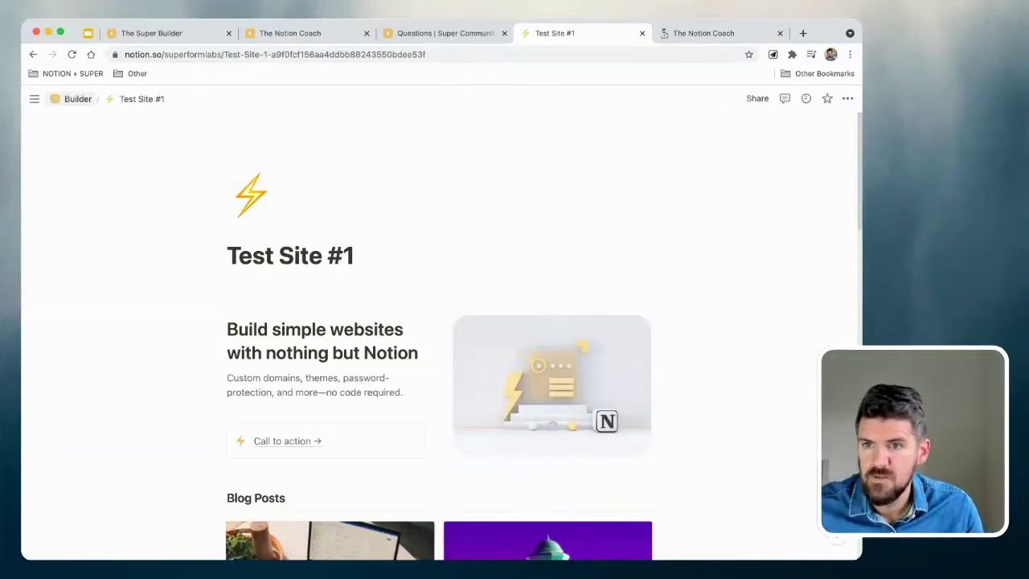
# Step: Return to the Builder page and move the Test Site #1 page into the Workspace section of the sidebar
pyautogui.click(33, 54)
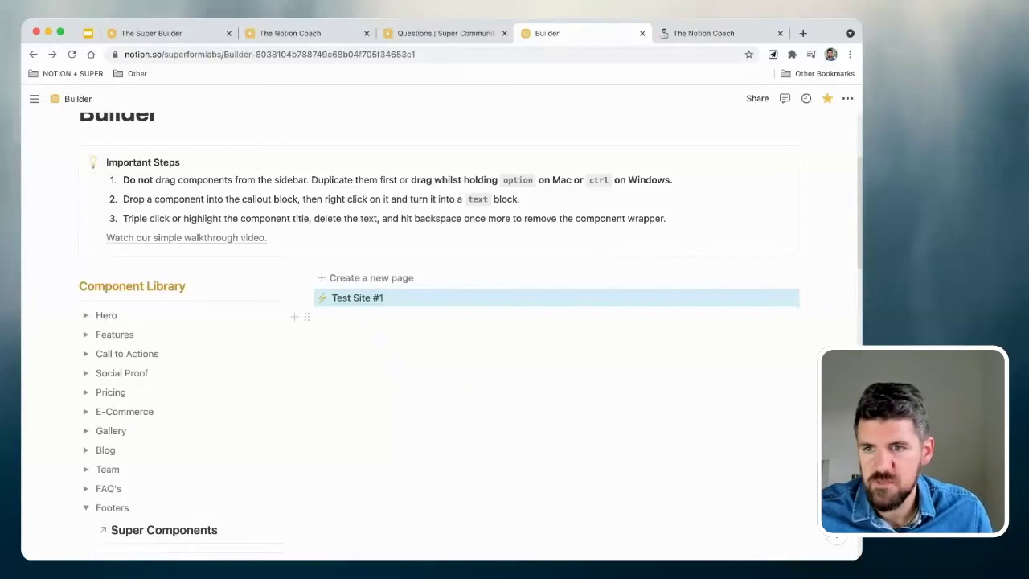
pyautogui.click(35, 98)
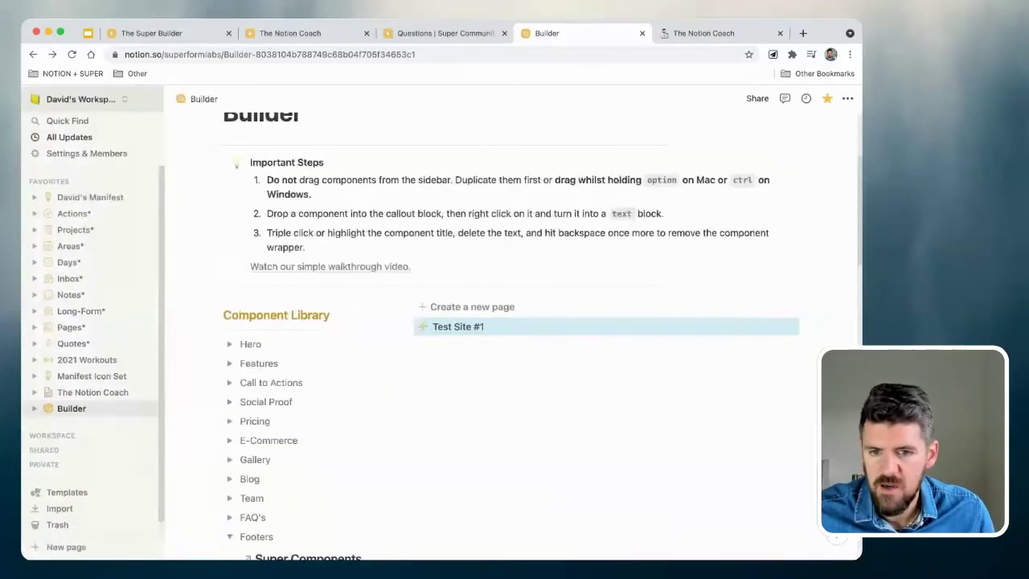
pyautogui.moveTo(442, 326); pyautogui.dragTo(34, 441)
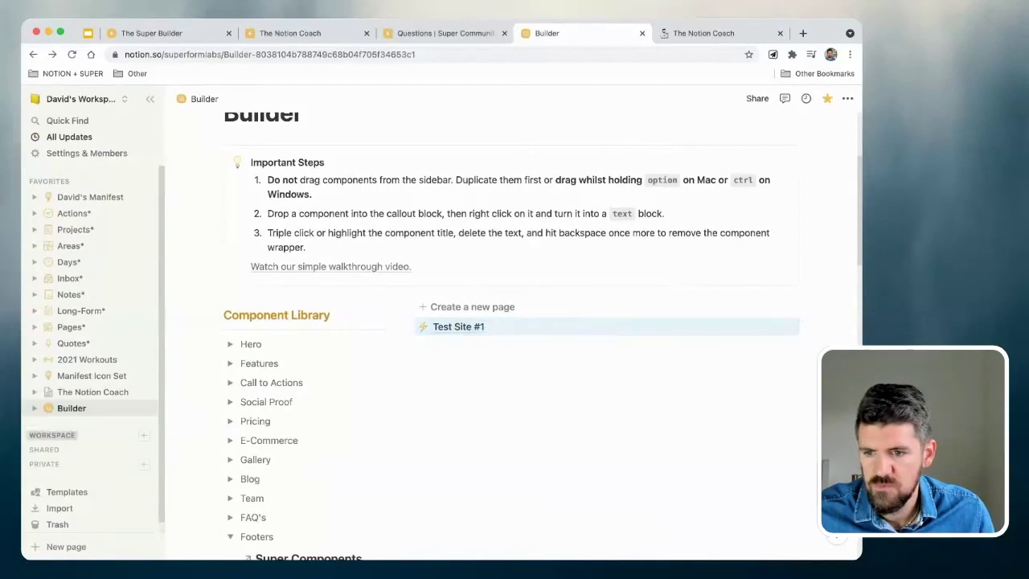
pyautogui.moveTo(442, 326); pyautogui.dragTo(40, 447)
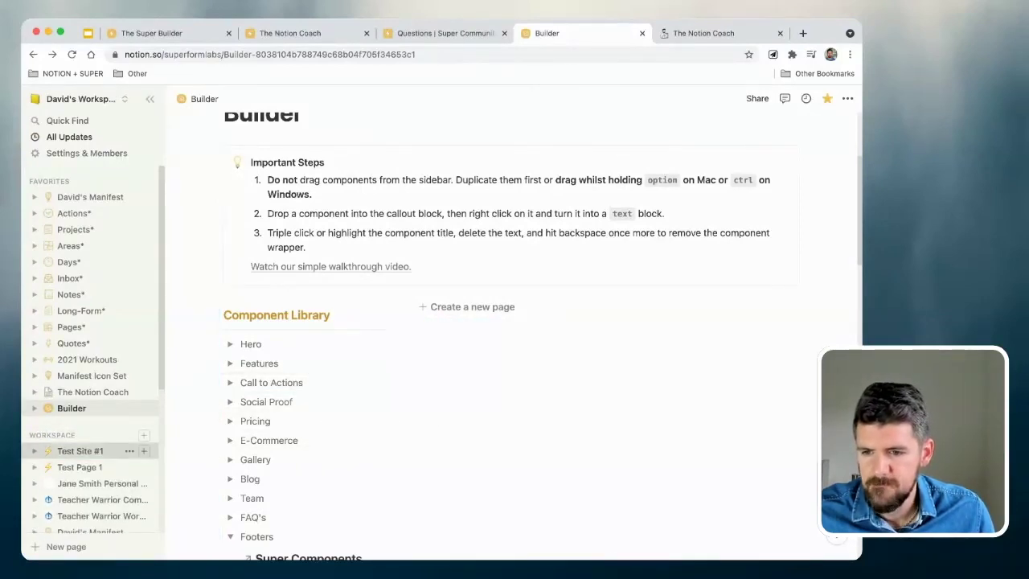
# Step: Add the Test Site #1 page to the favorites and collapse the Workspace section
pyautogui.click(80, 450)
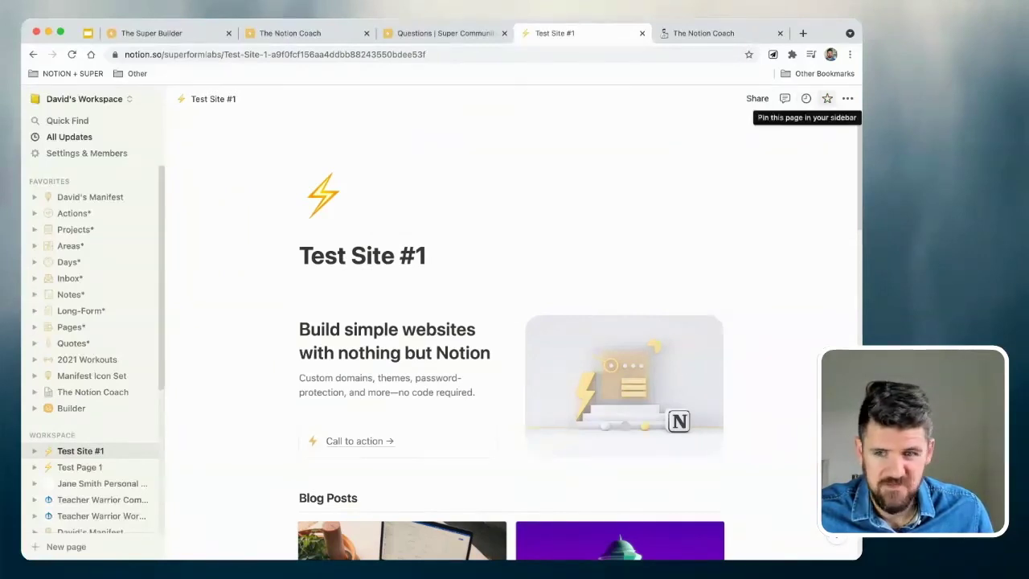
pyautogui.click(827, 98)
pyautogui.moveTo(81, 197); pyautogui.dragTo(81, 434)
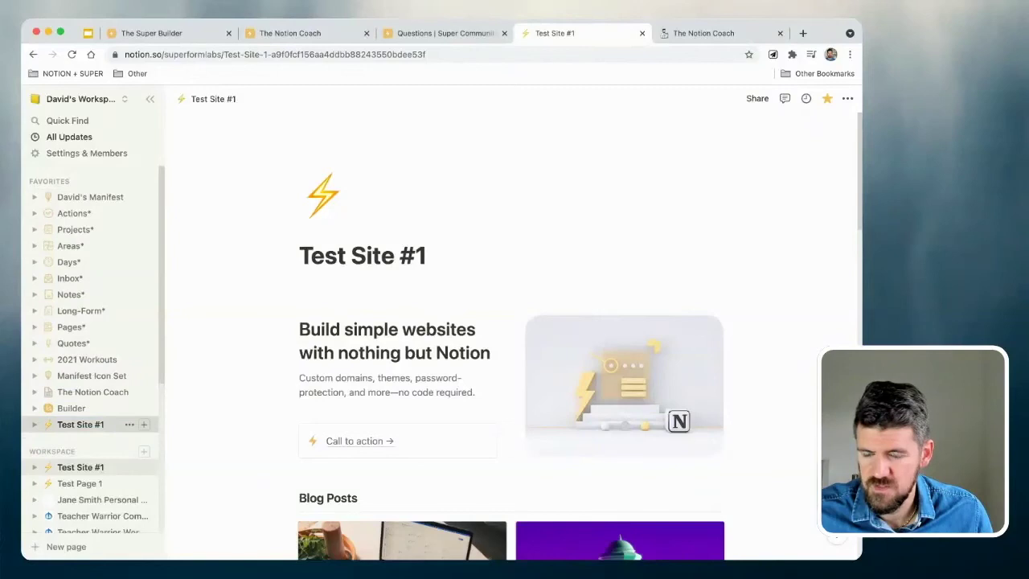
pyautogui.click(52, 451)
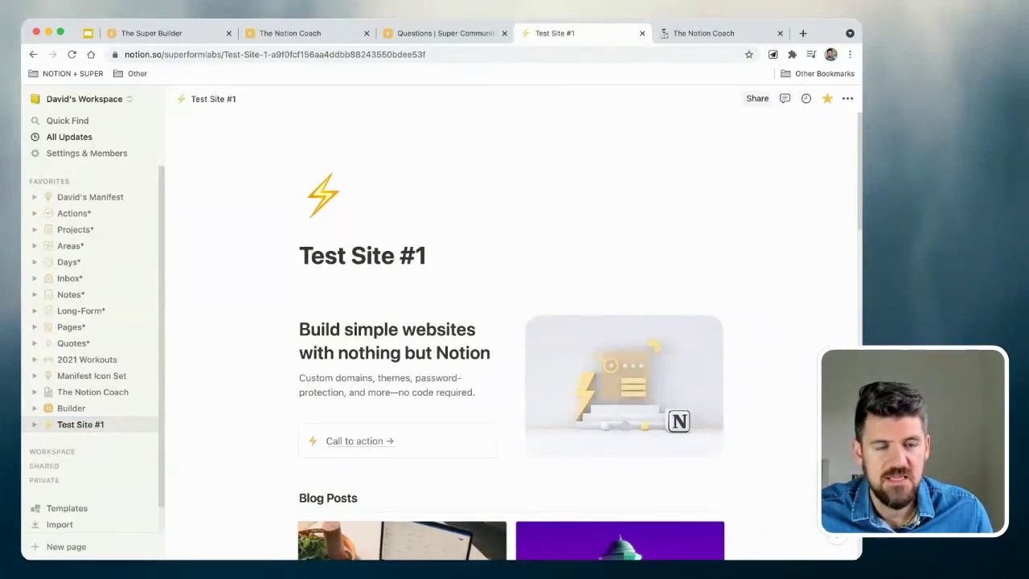
# Step: Publish the Test Site #1 page by enabling Share to web
pyautogui.click(757, 98)
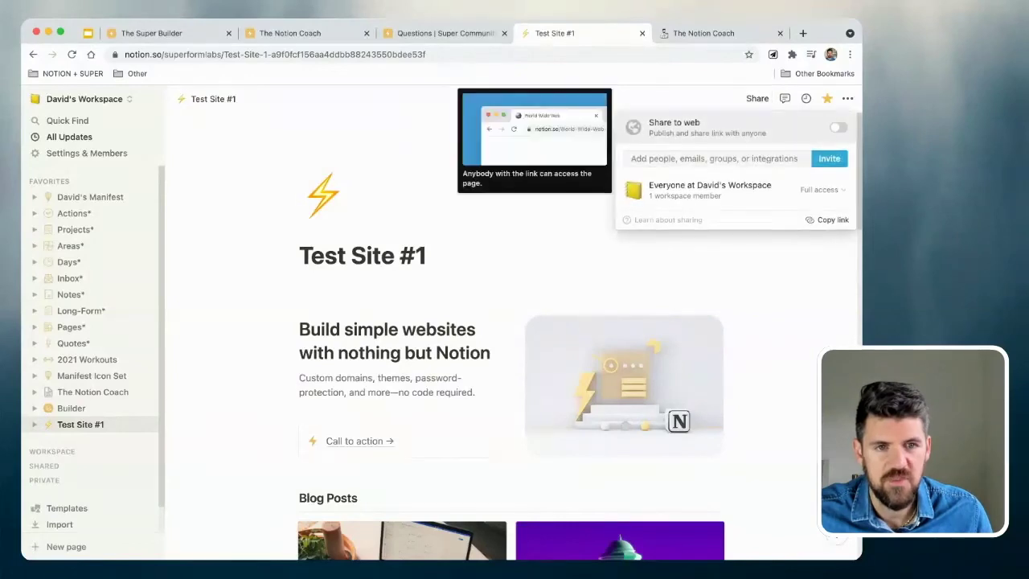
pyautogui.moveTo(838, 127)
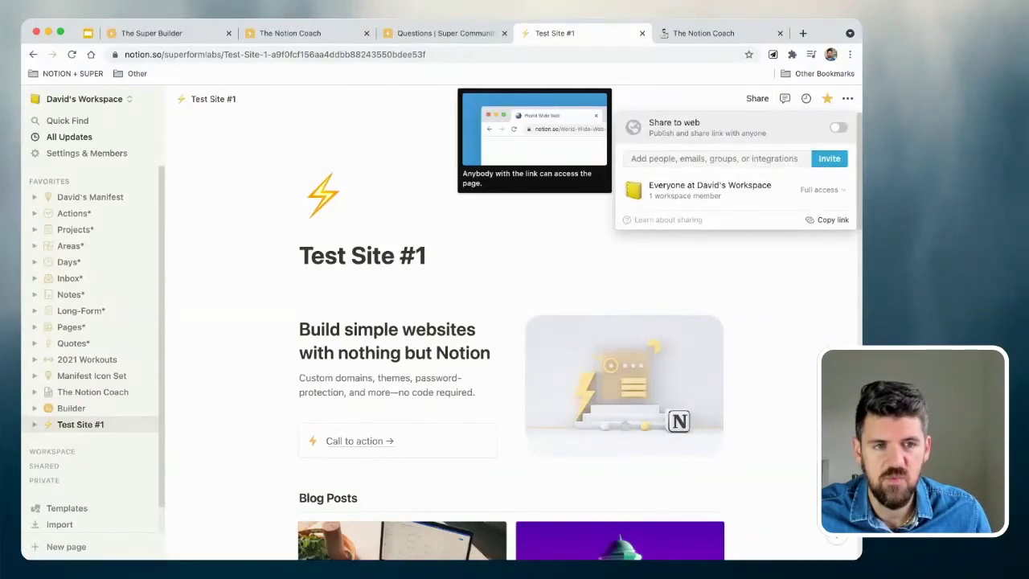
pyautogui.click(838, 127)
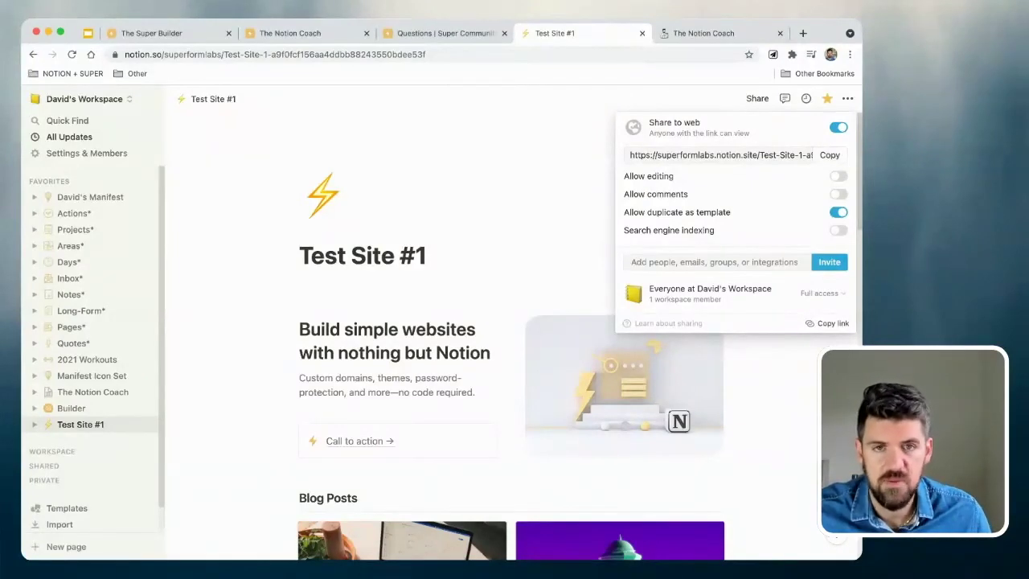
pyautogui.moveTo(838, 230)
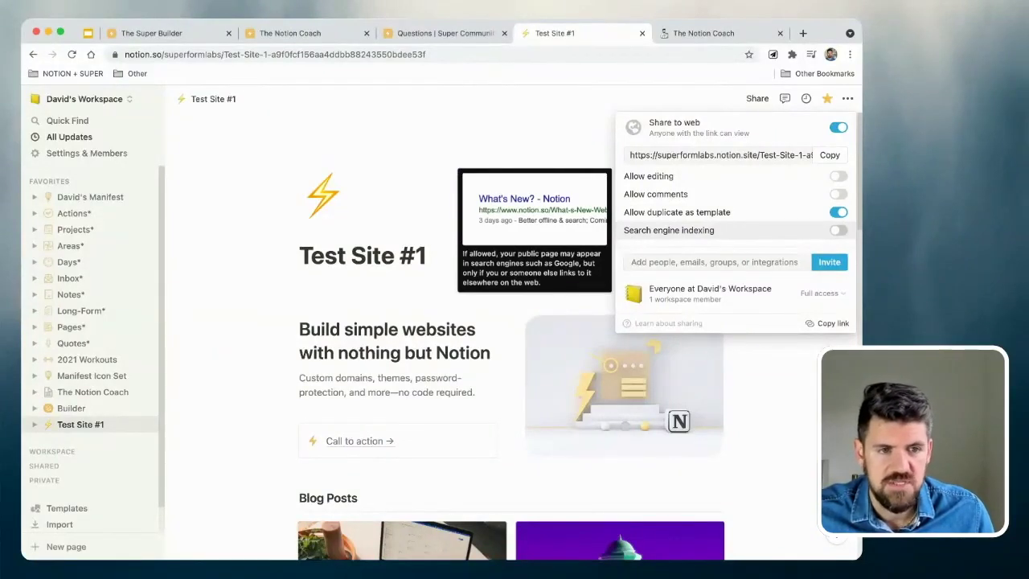
# Step: Enable search engine indexing and disable duplicating as a template for the shared Test Site #1 page
pyautogui.click(838, 230)
pyautogui.moveTo(836, 212)
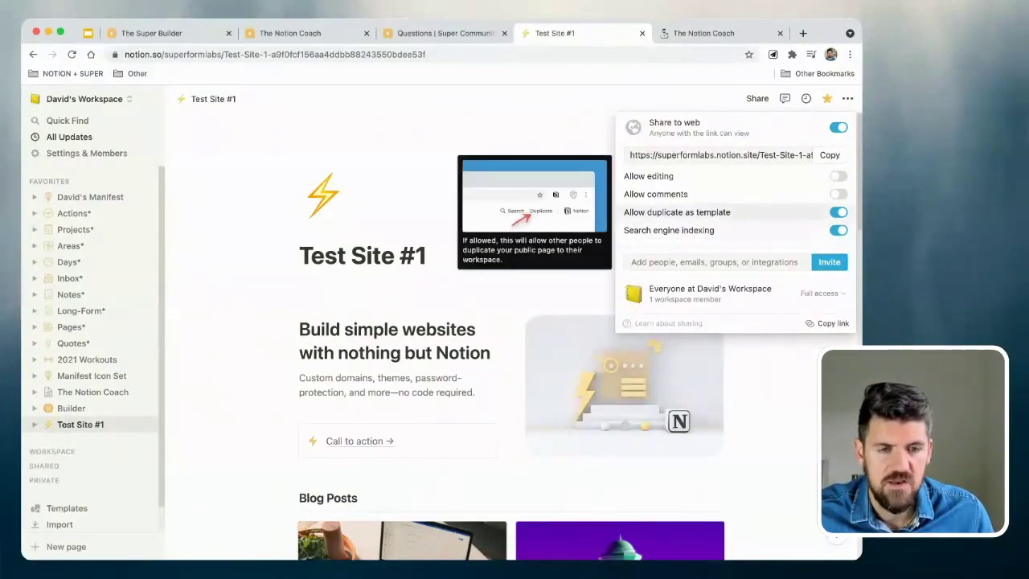
pyautogui.click(838, 212)
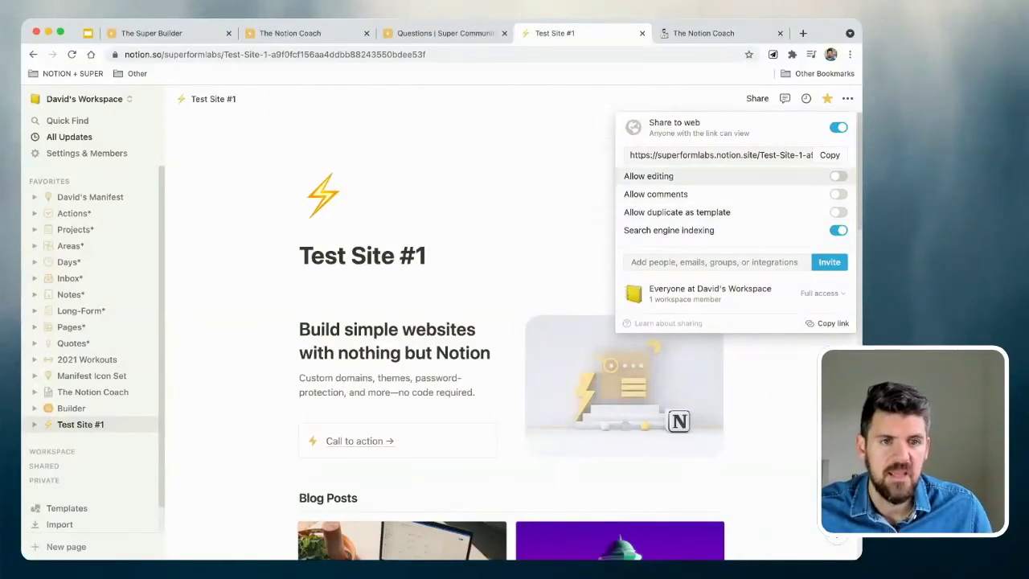
pyautogui.moveTo(836, 176)
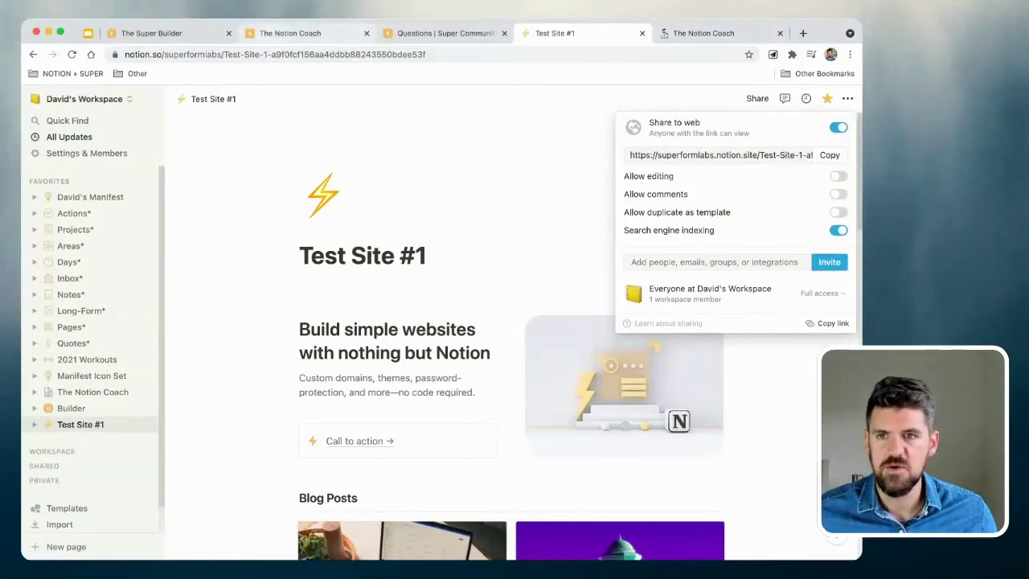
# Step: Switch to the Super app and create a new site named "Test Site #1" from the shared Notion page's URL
pyautogui.click(325, 33)
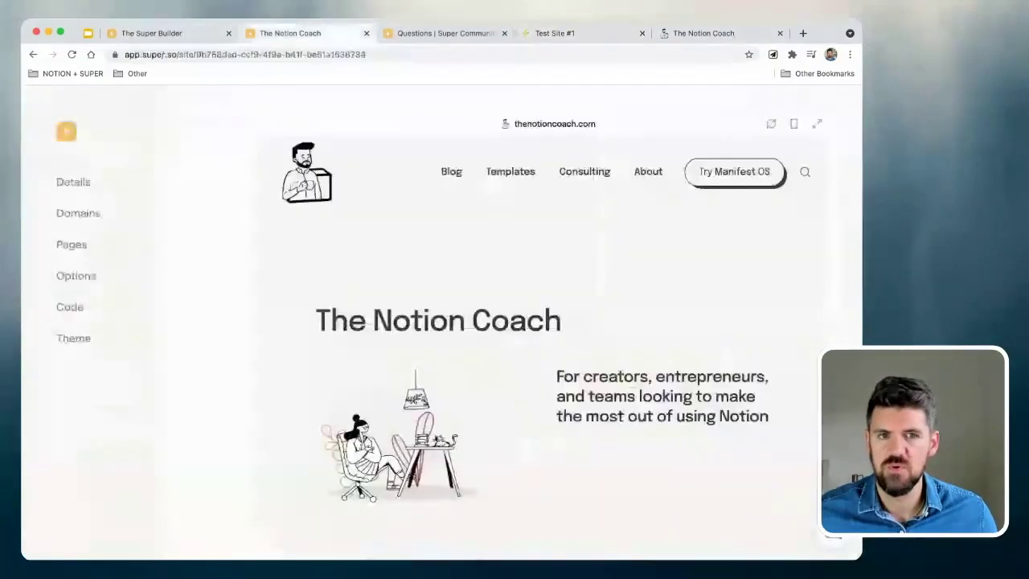
pyautogui.press('super+bracketleft')
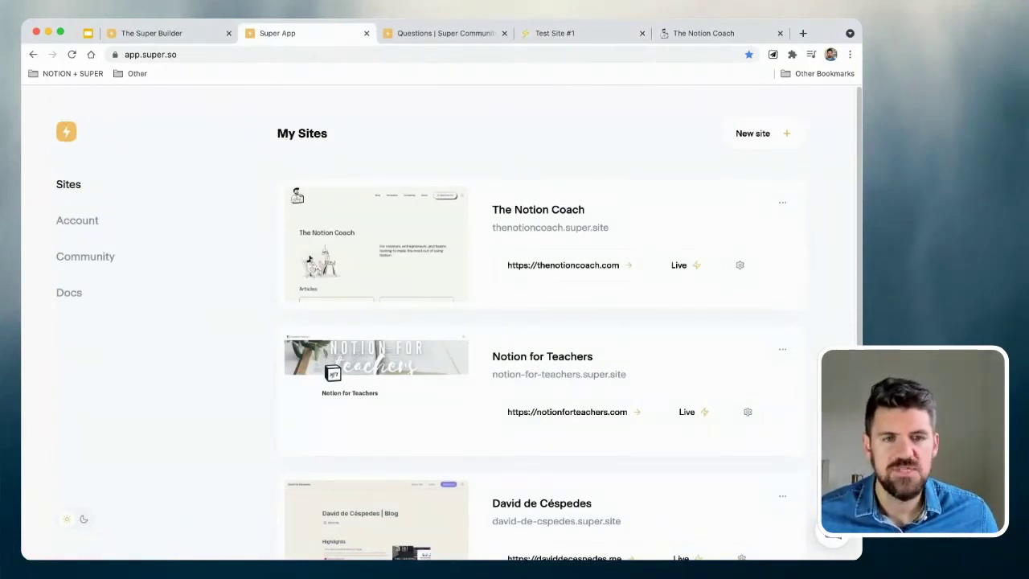
pyautogui.click(753, 134)
pyautogui.write('Test Site @')
pyautogui.click(442, 341)
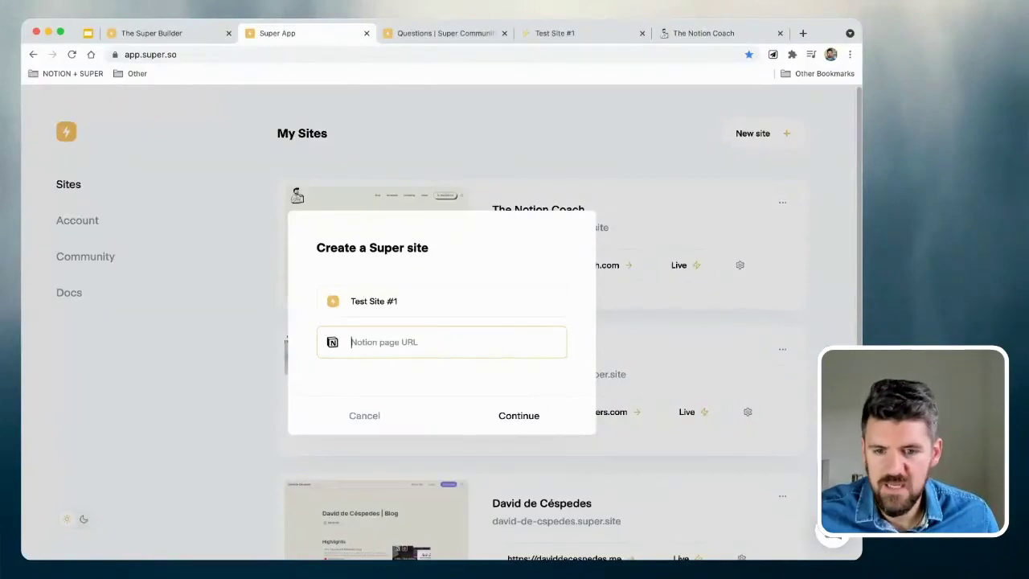
pyautogui.press('super+v')
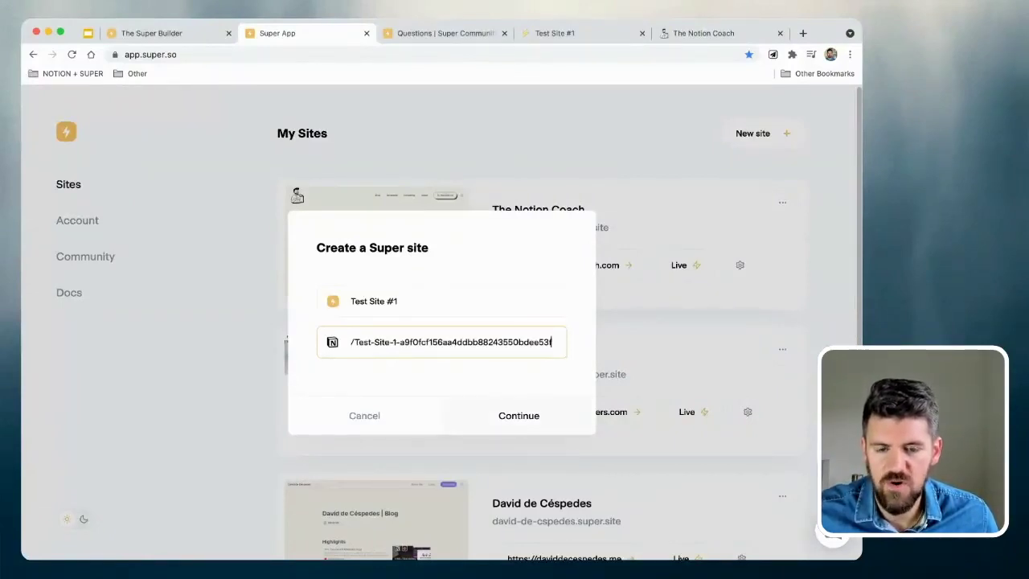
pyautogui.press('Return')
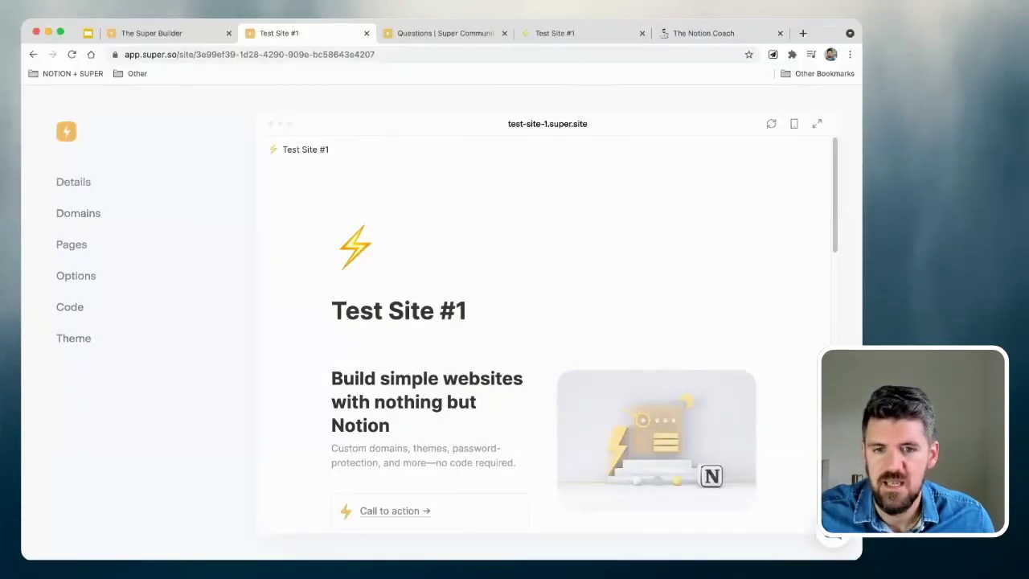
pyautogui.scroll(-5, 543, 338)
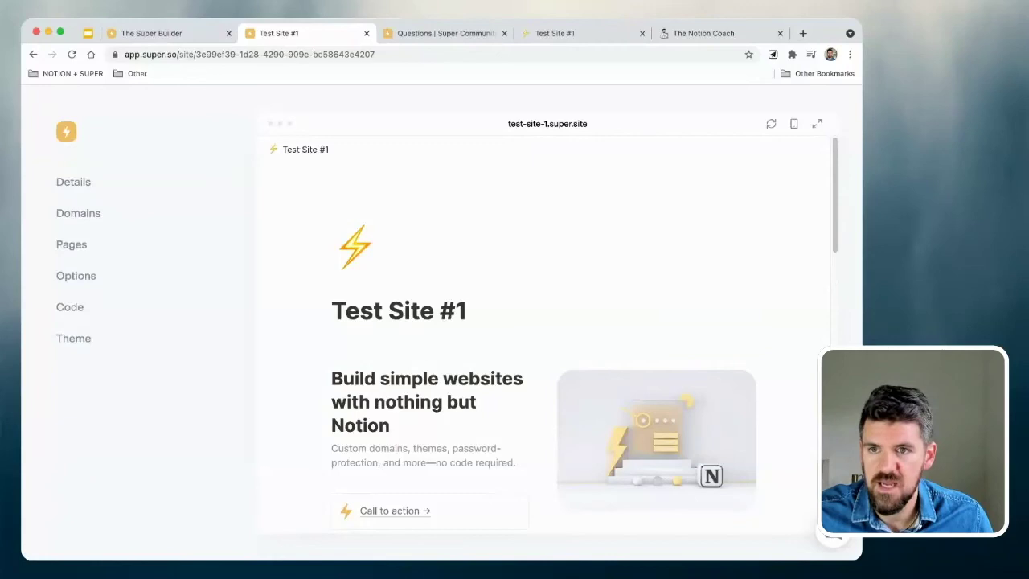
# Step: Open the Super Builder Notion page from the Super website, go to its Themes page and browse the theme gallery
pyautogui.hotkey('ctrl', 'shift', 'Tab')
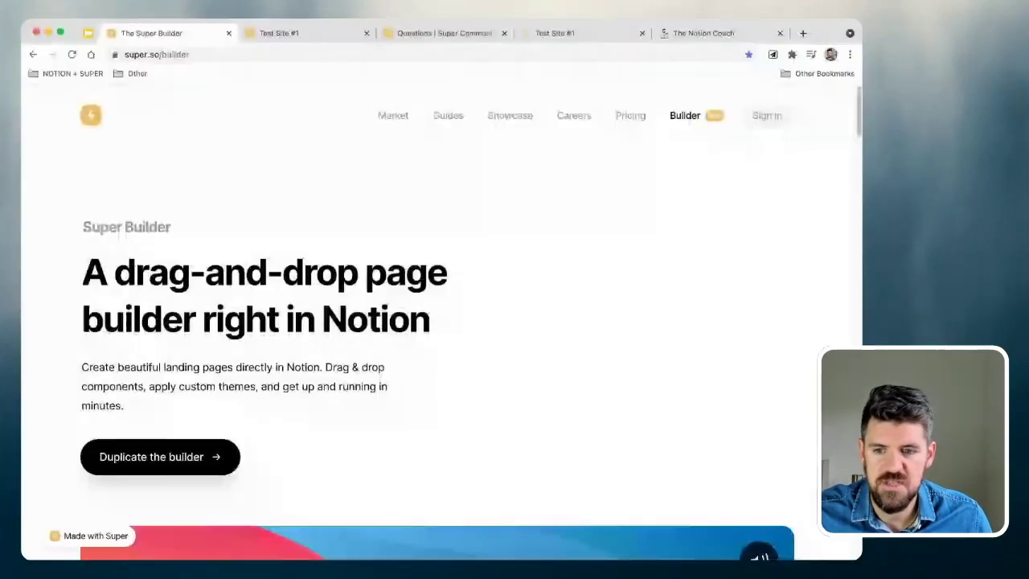
pyautogui.click(159, 457)
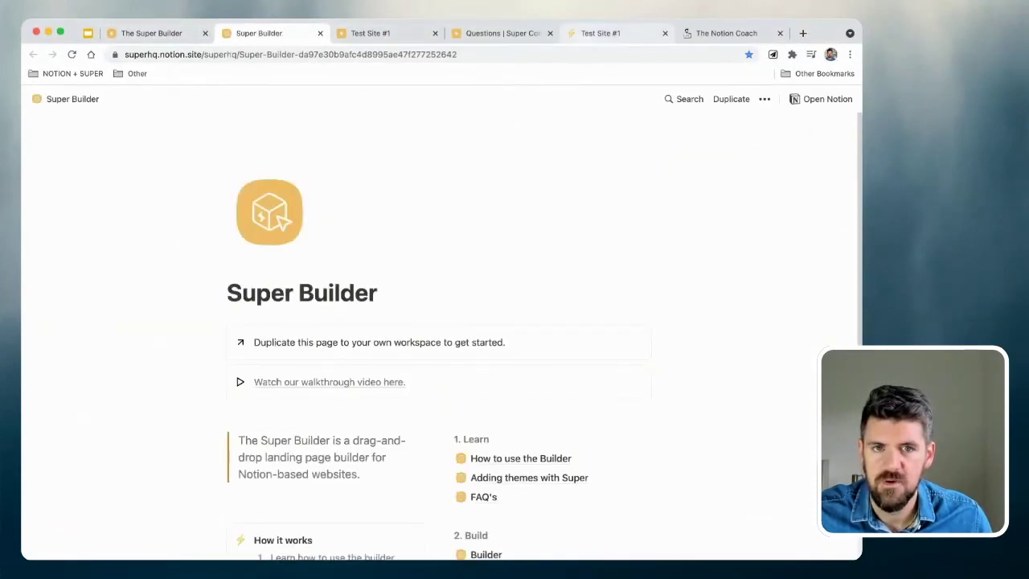
pyautogui.scroll(-4, 514, 338)
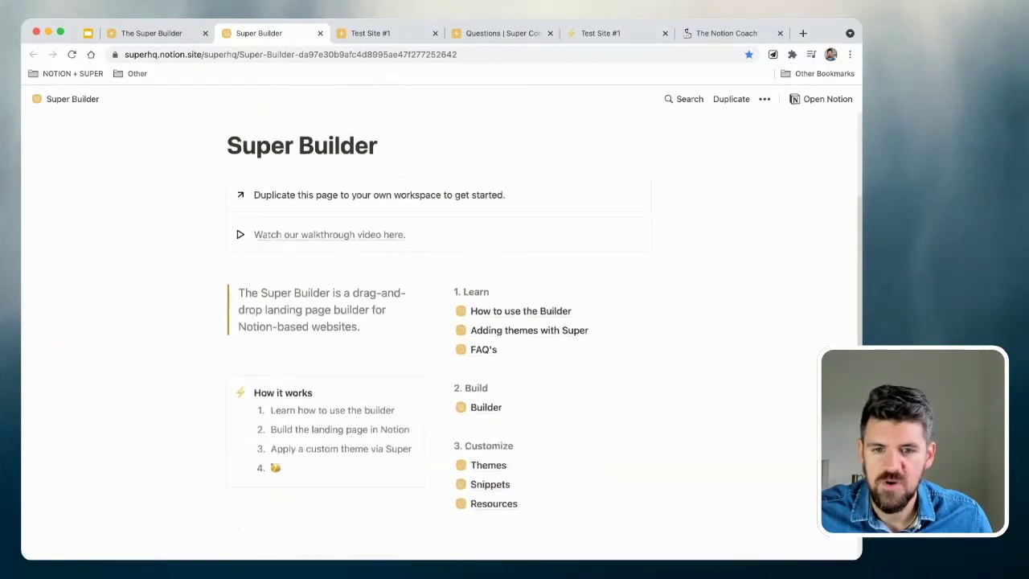
pyautogui.scroll(-2, 546, 378)
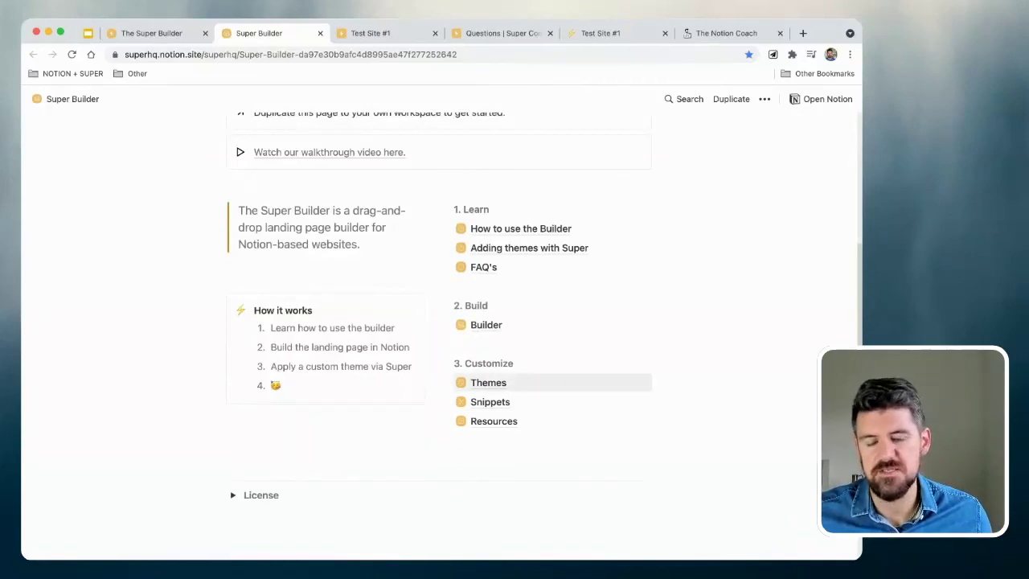
pyautogui.click(488, 383)
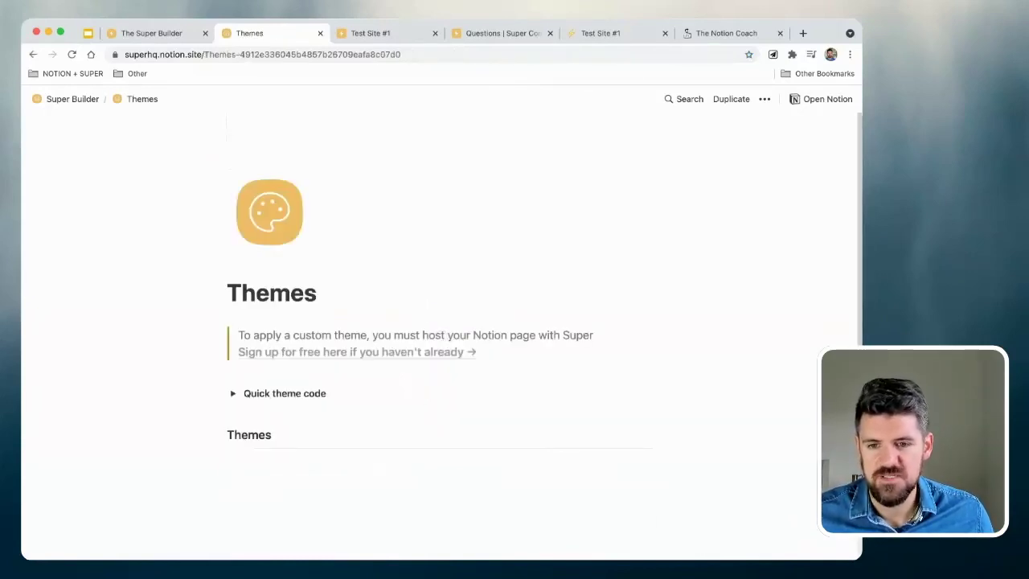
pyautogui.scroll(-5, 439, 336)
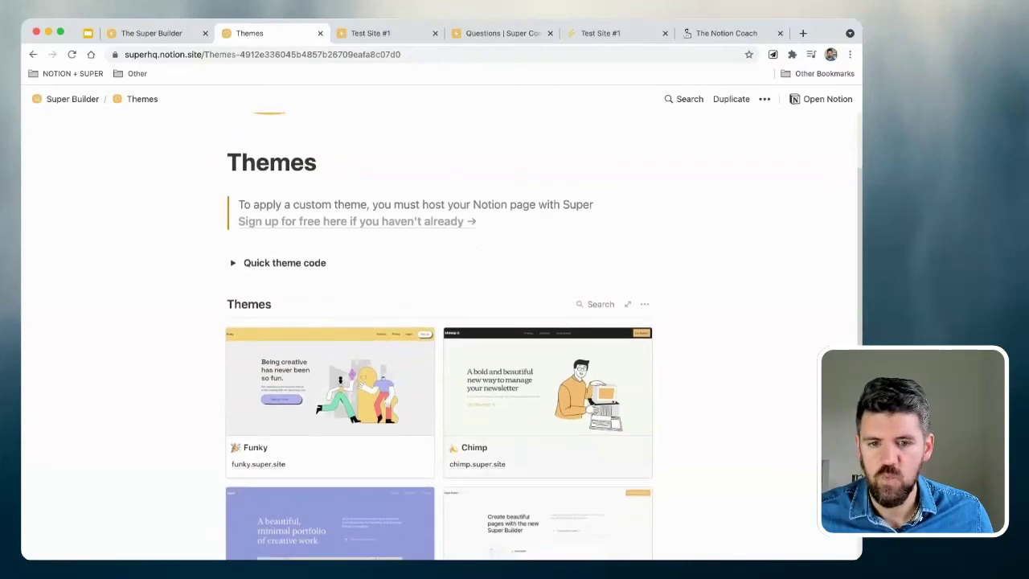
pyautogui.scroll(-1, 439, 336)
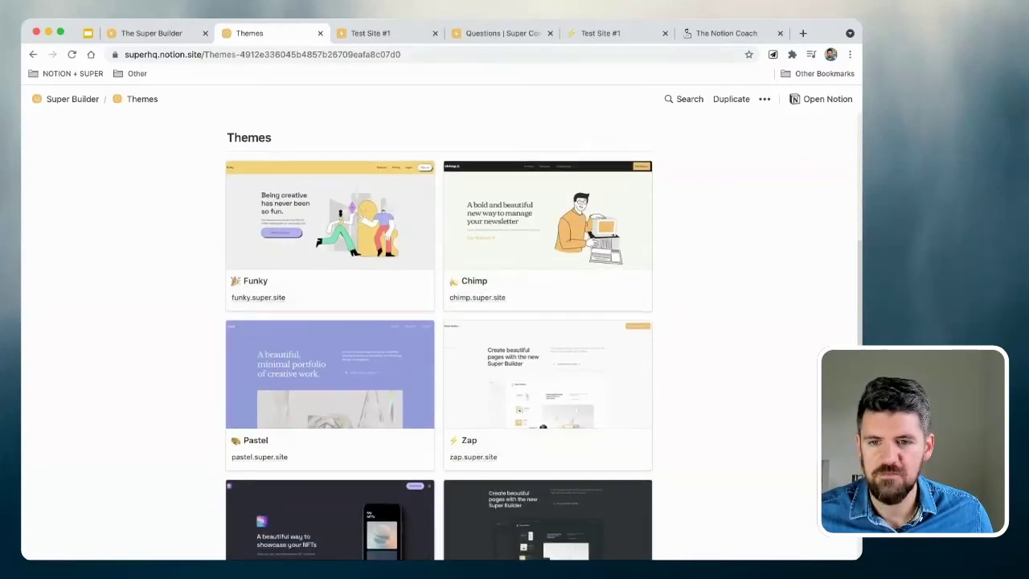
pyautogui.scroll(4, 438, 336)
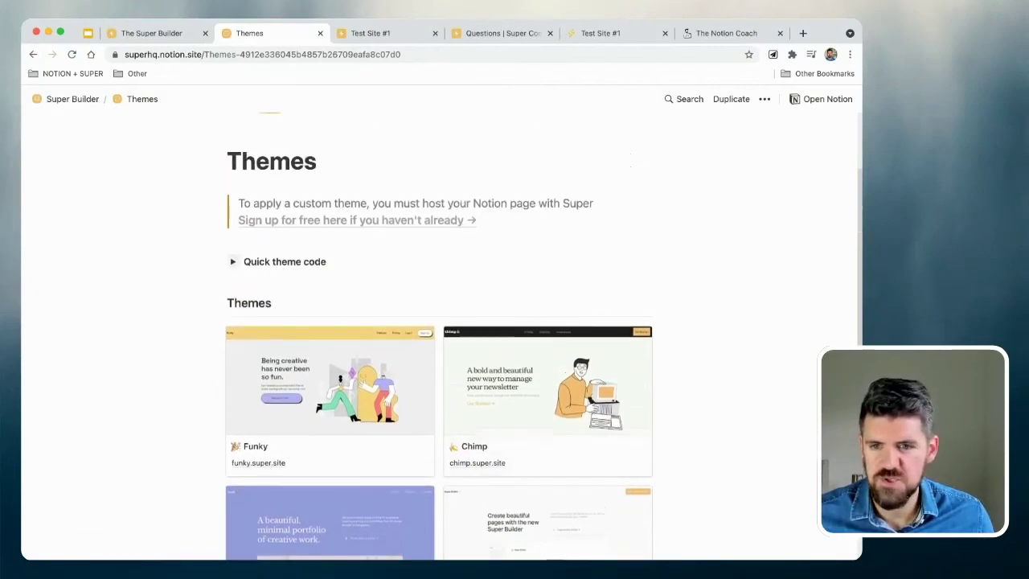
# Step: Expand the Quick theme code section and copy the Night theme's stylesheet link
pyautogui.click(233, 262)
pyautogui.scroll(-2, 439, 336)
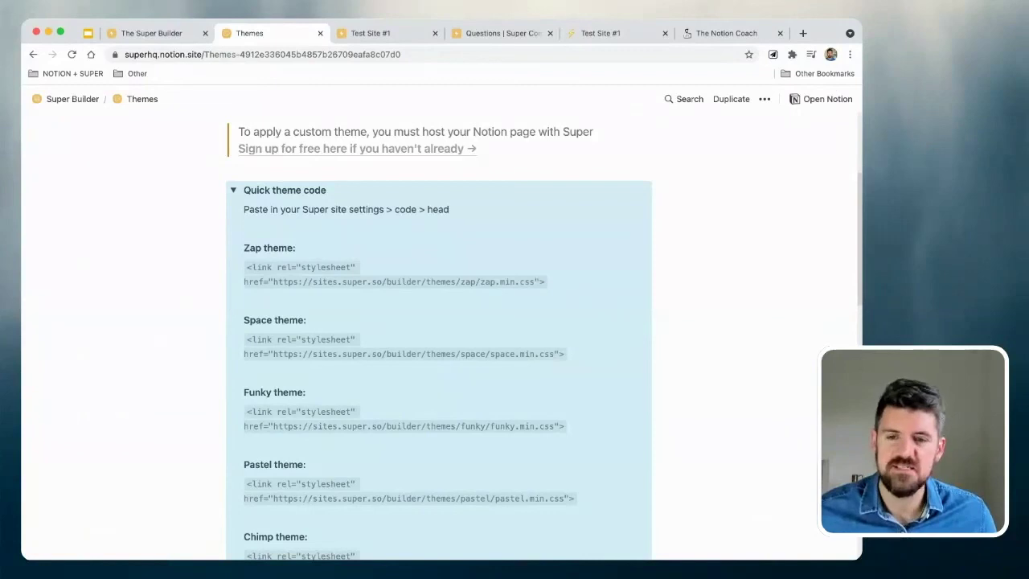
pyautogui.scroll(-2, 439, 336)
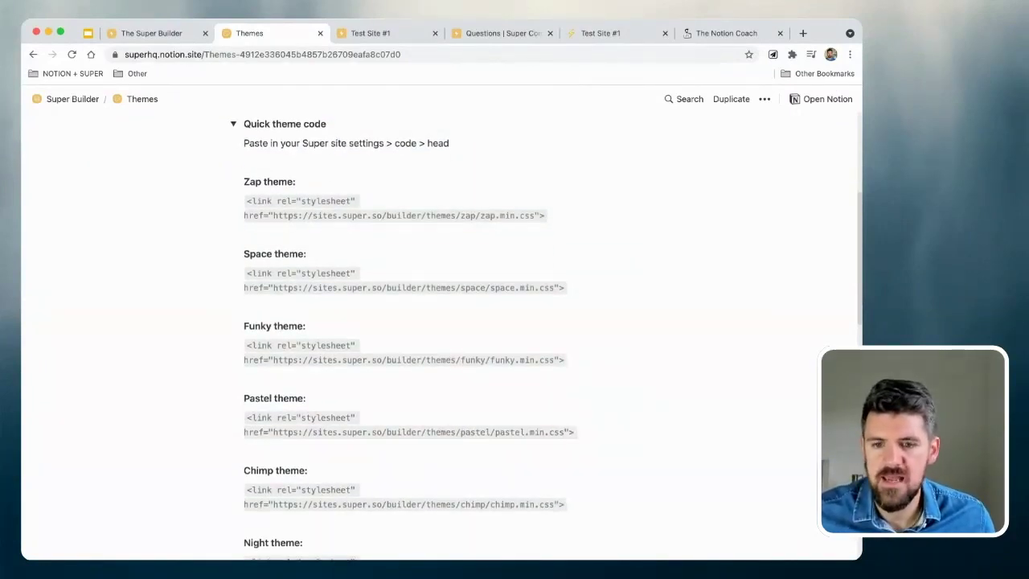
pyautogui.scroll(-10, 439, 336)
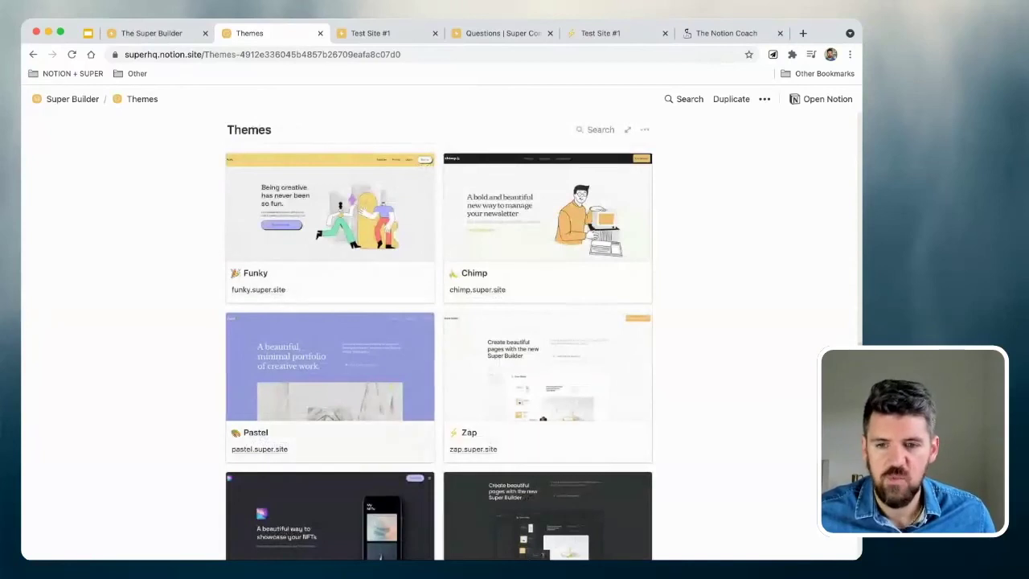
pyautogui.scroll(8, 439, 336)
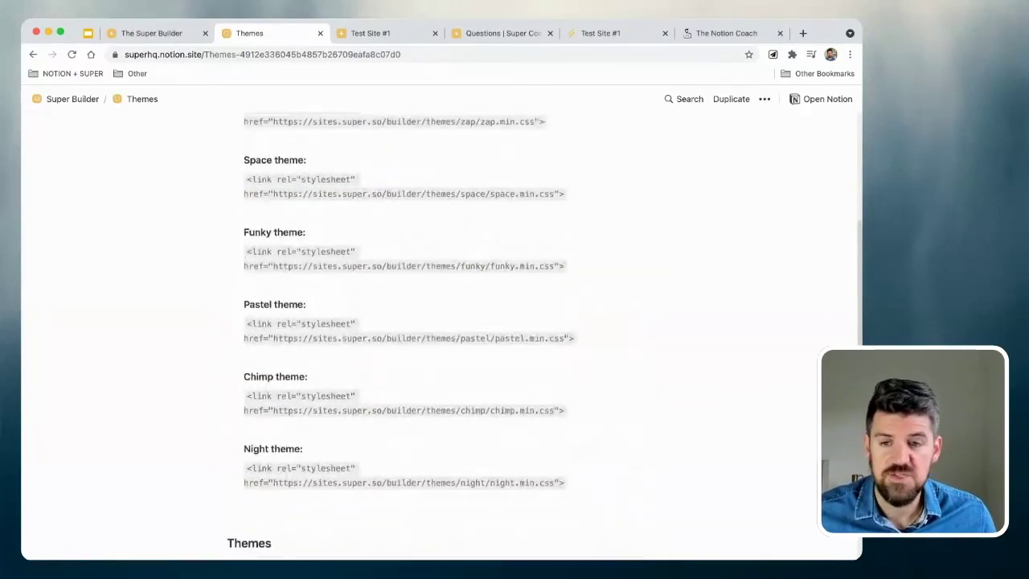
pyautogui.scroll(2, 439, 336)
pyautogui.scroll(2, 439, 336)
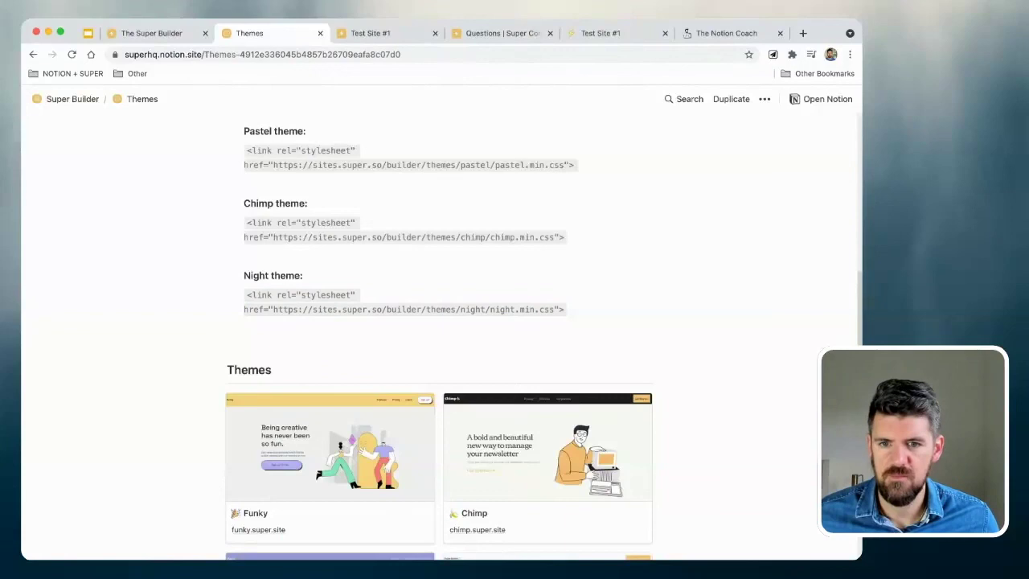
pyautogui.moveTo(246, 294); pyautogui.dragTo(564, 310)
pyautogui.press('super+c')
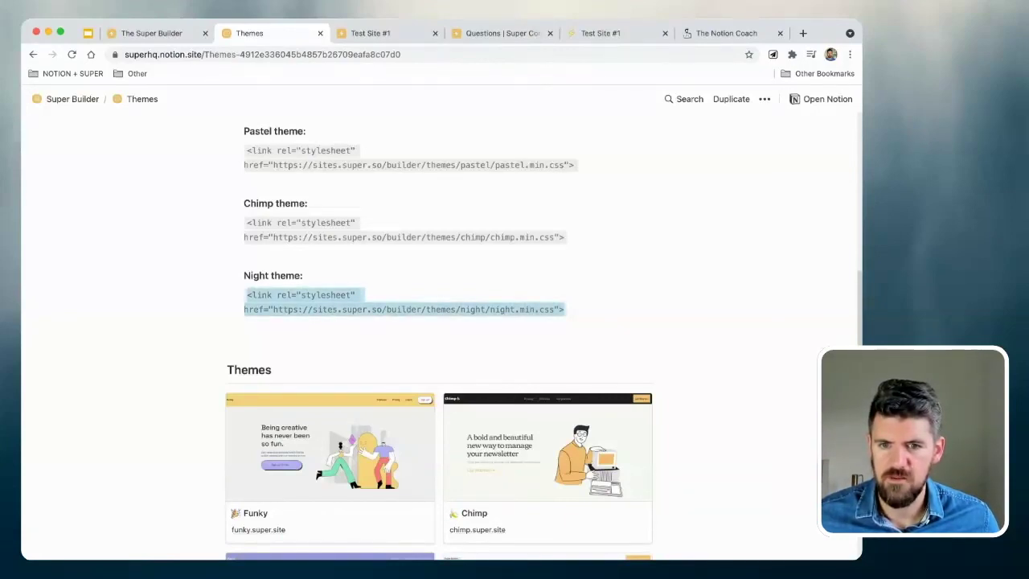
# Step: Replace the stylesheet link in the body code of the Test Site #1 Super site with the copied Night theme link
pyautogui.click(151, 33)
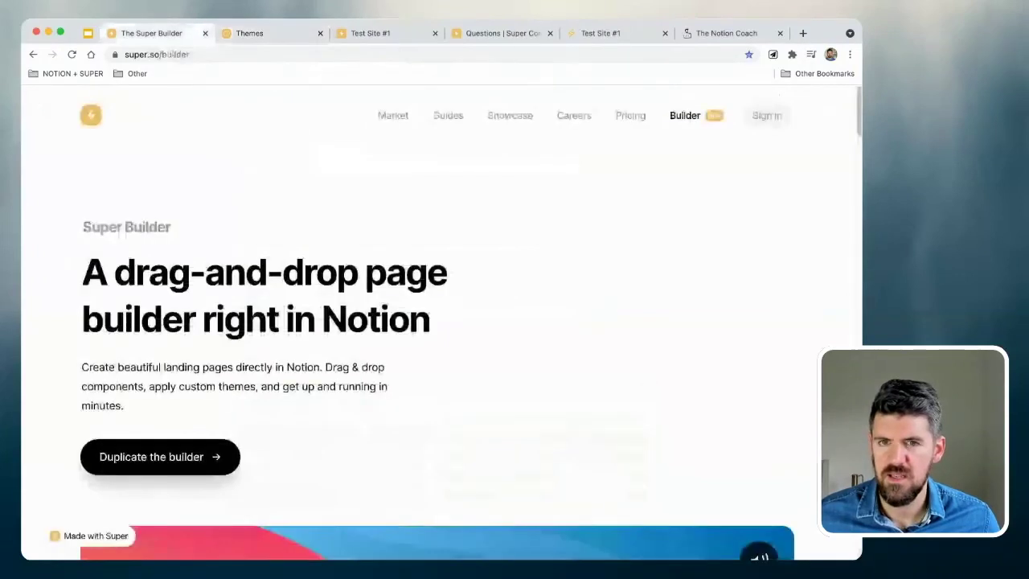
pyautogui.click(600, 33)
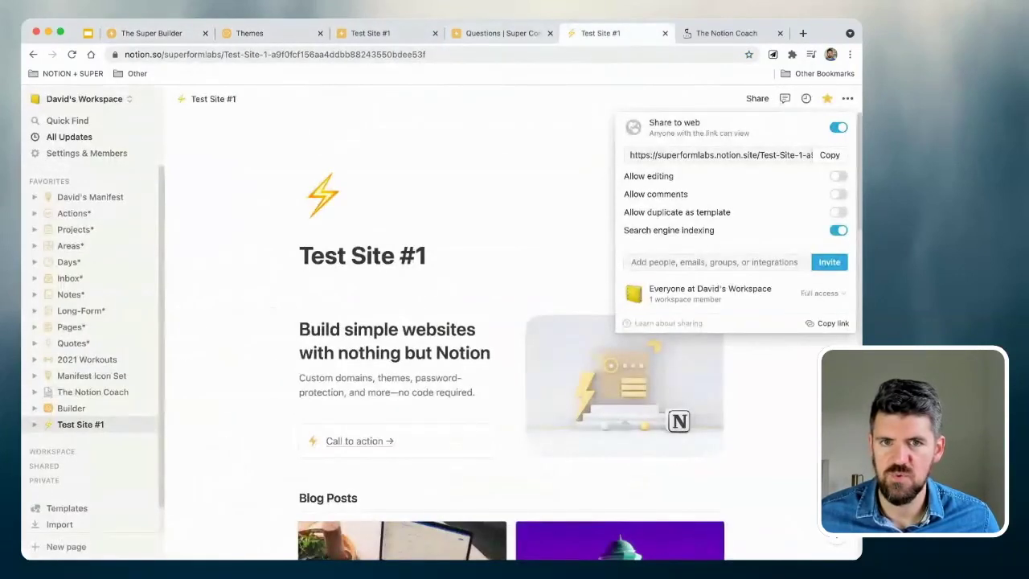
pyautogui.click(369, 33)
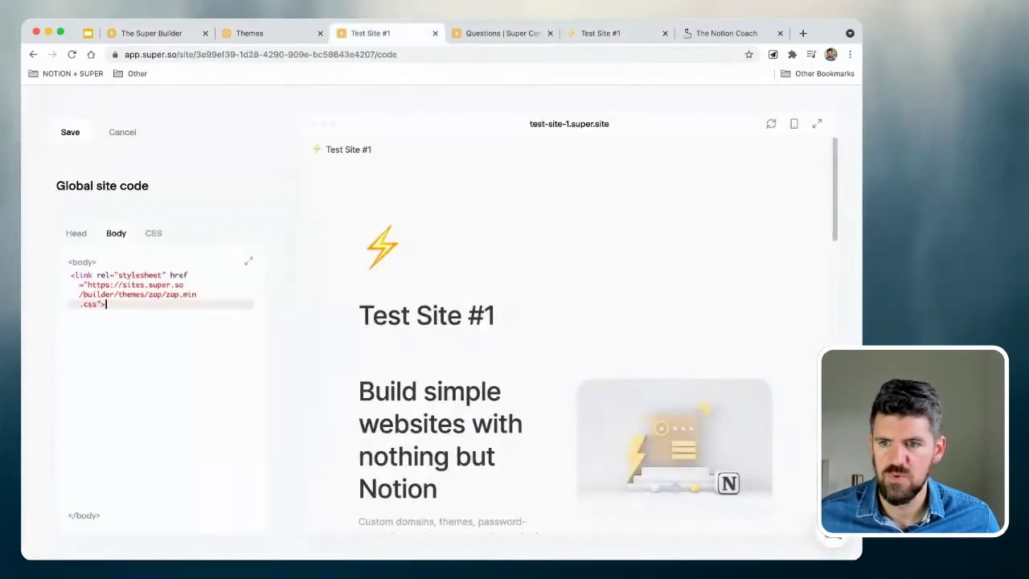
pyautogui.hotkey('shift', 'Up')
pyautogui.hotkey('shift', 'Up')
pyautogui.hotkey('shift', 'Up')
pyautogui.hotkey('shift', 'Up')
pyautogui.press('super+v')
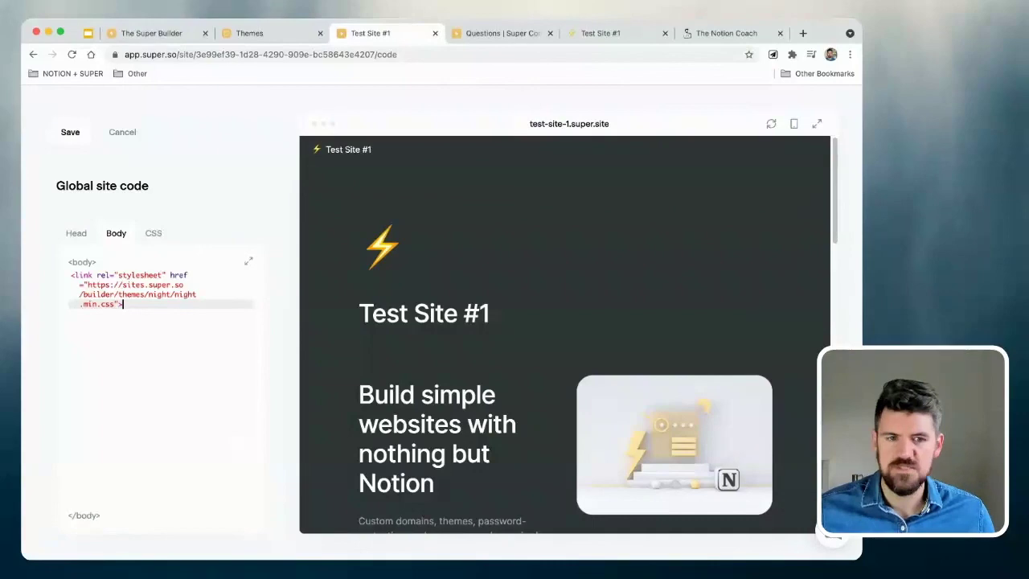
# Step: Examine the Night theme in the site preview, from the page header through the blog posts to the Projects gallery
pyautogui.scroll(-3, 563, 338)
pyautogui.scroll(3, 562, 337)
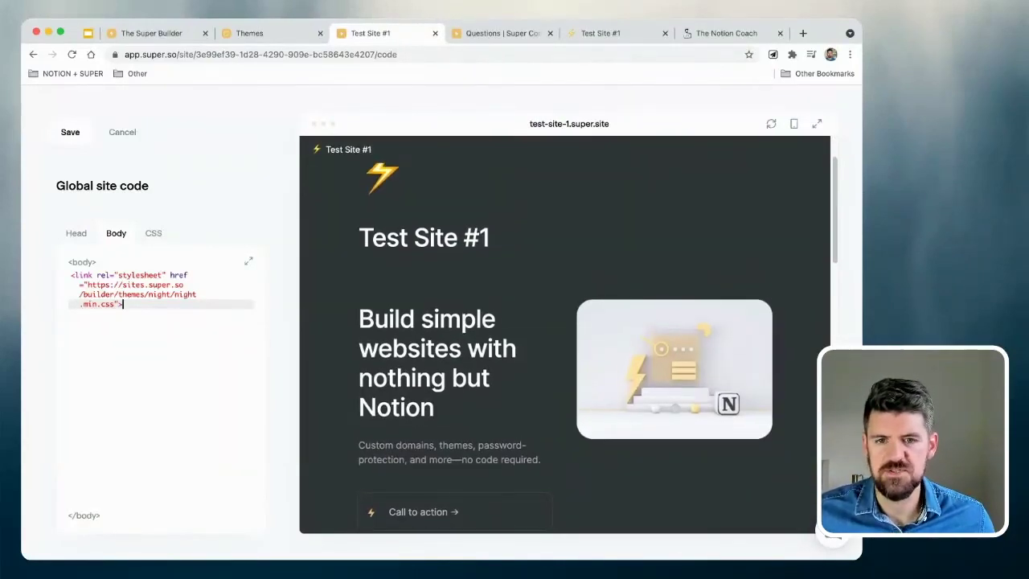
pyautogui.scroll(-5, 563, 337)
pyautogui.scroll(-5, 563, 338)
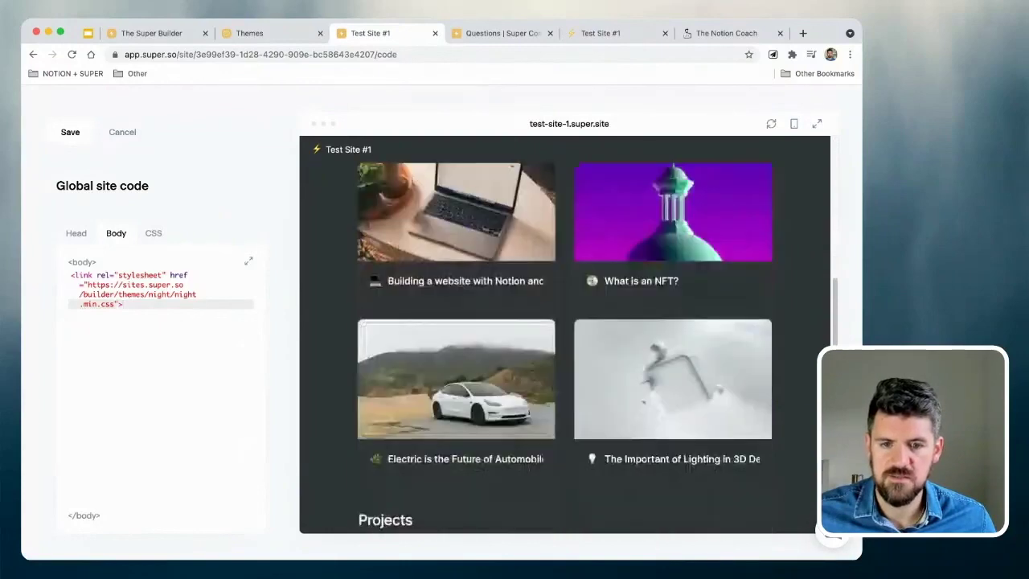
pyautogui.scroll(-5, 562, 338)
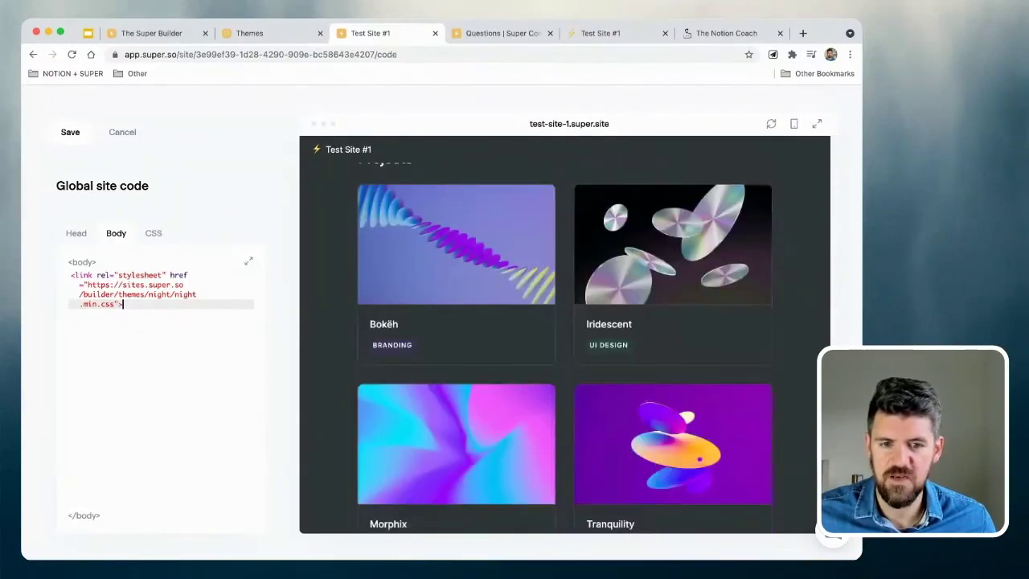
pyautogui.scroll(15, 562, 337)
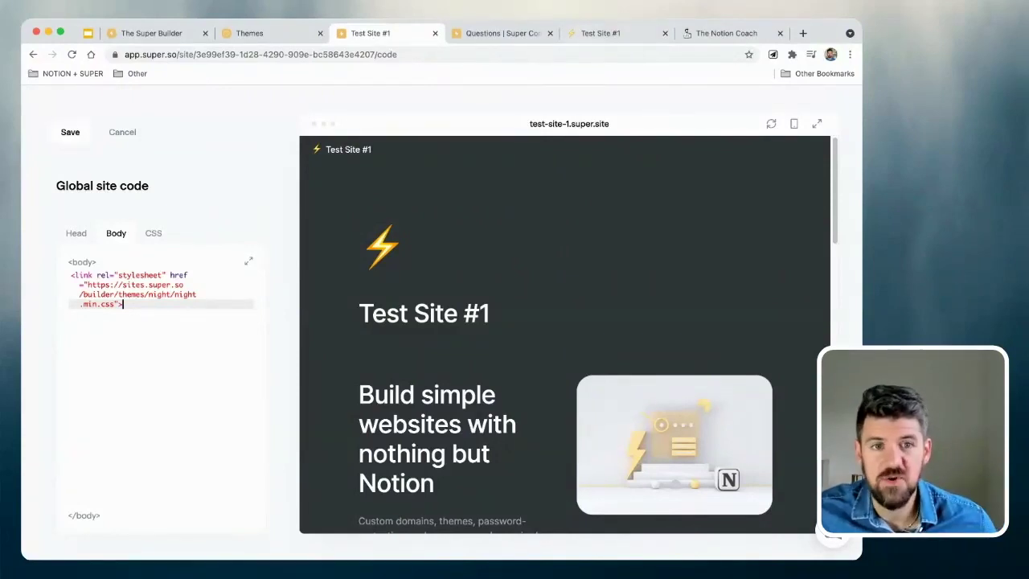
# Step: Open the Funky theme's page, examine its installation snippet and recommended font and navbar settings, and return to the Test Site #1 code editor
pyautogui.click(151, 33)
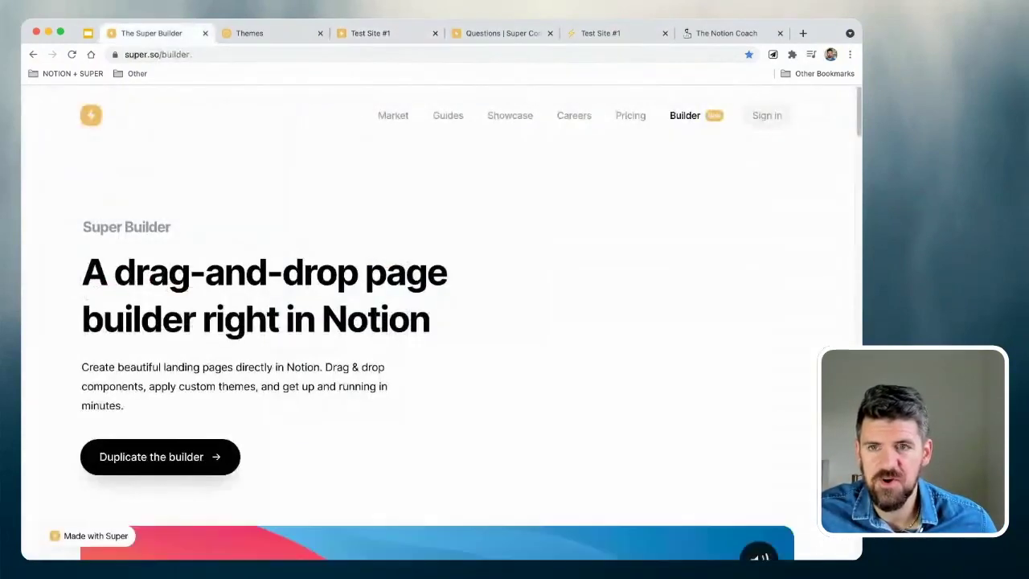
pyautogui.hotkey('ctrl', 'Tab')
pyautogui.scroll(-5, 514, 337)
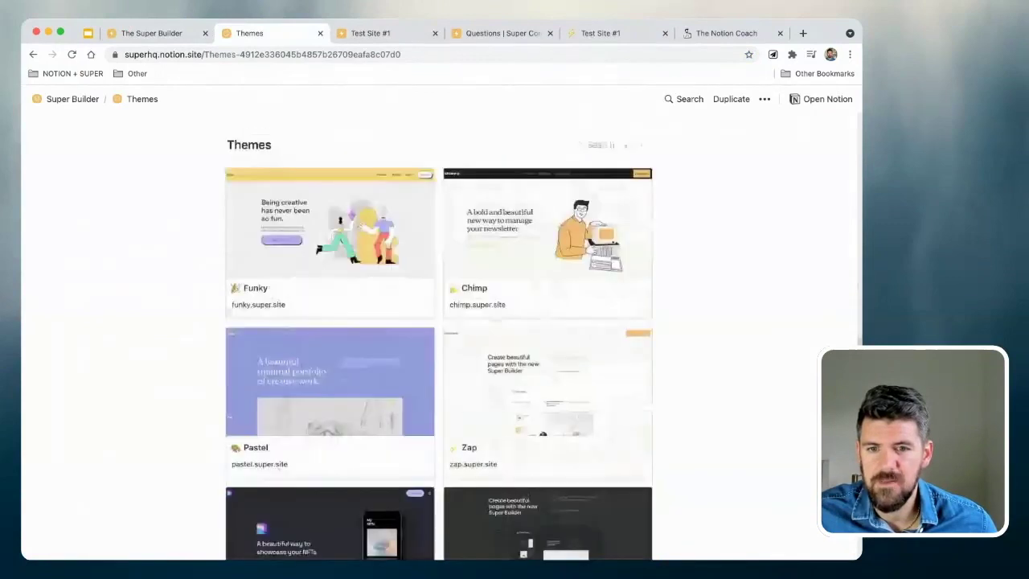
pyautogui.click(329, 241)
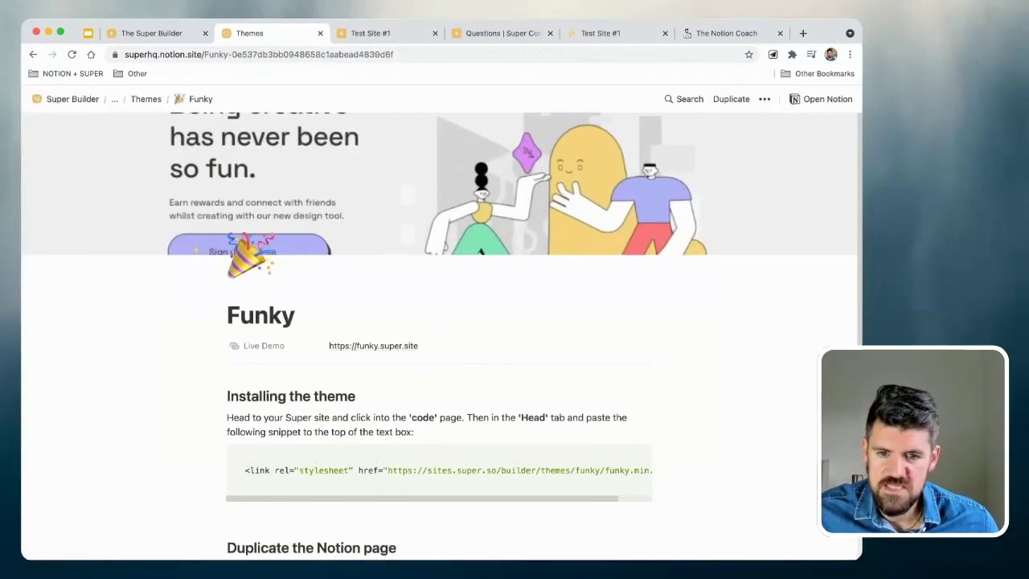
pyautogui.scroll(-1, 442, 332)
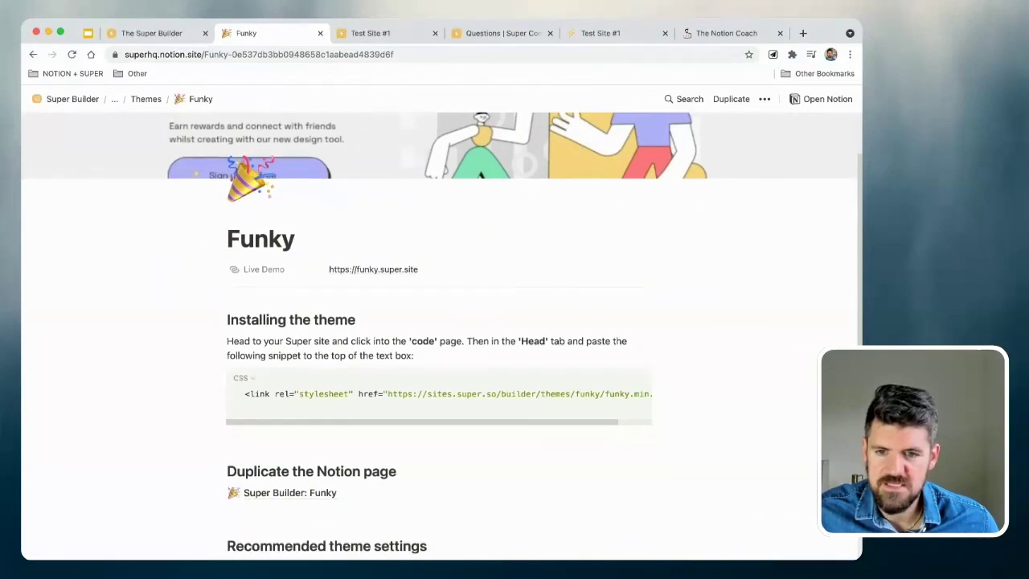
pyautogui.scroll(-4, 442, 336)
pyautogui.scroll(-1, 544, 286)
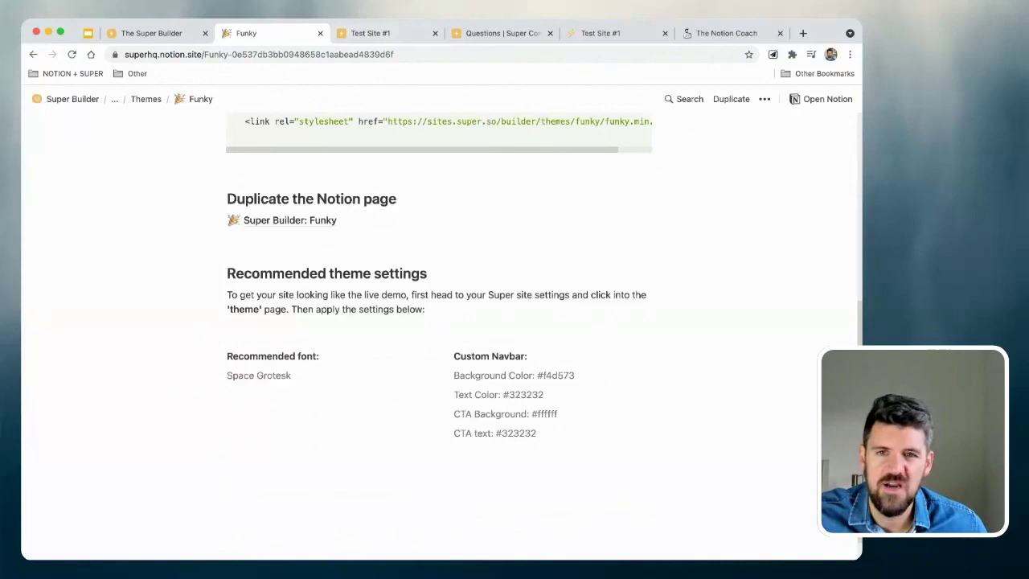
pyautogui.click(370, 33)
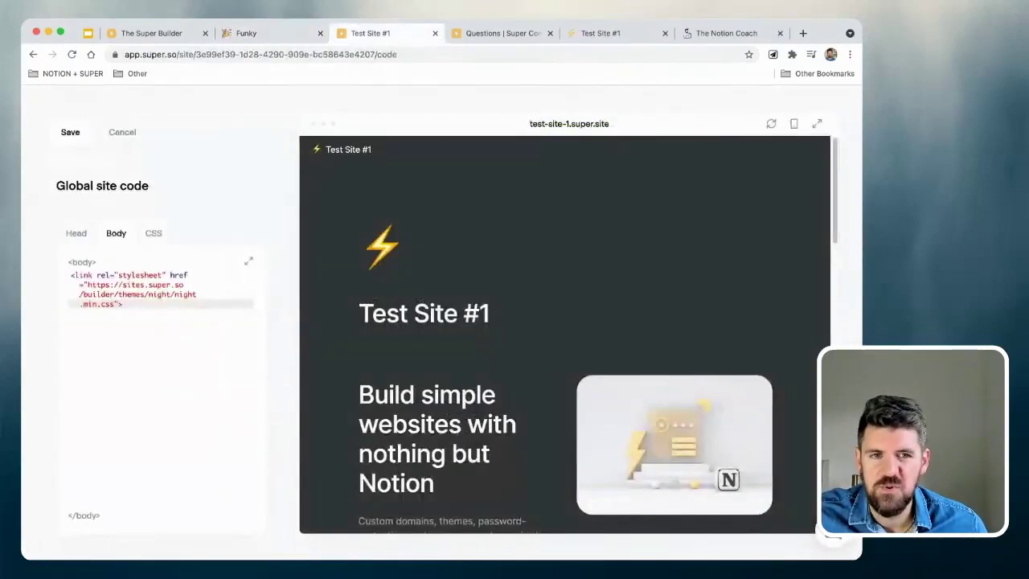